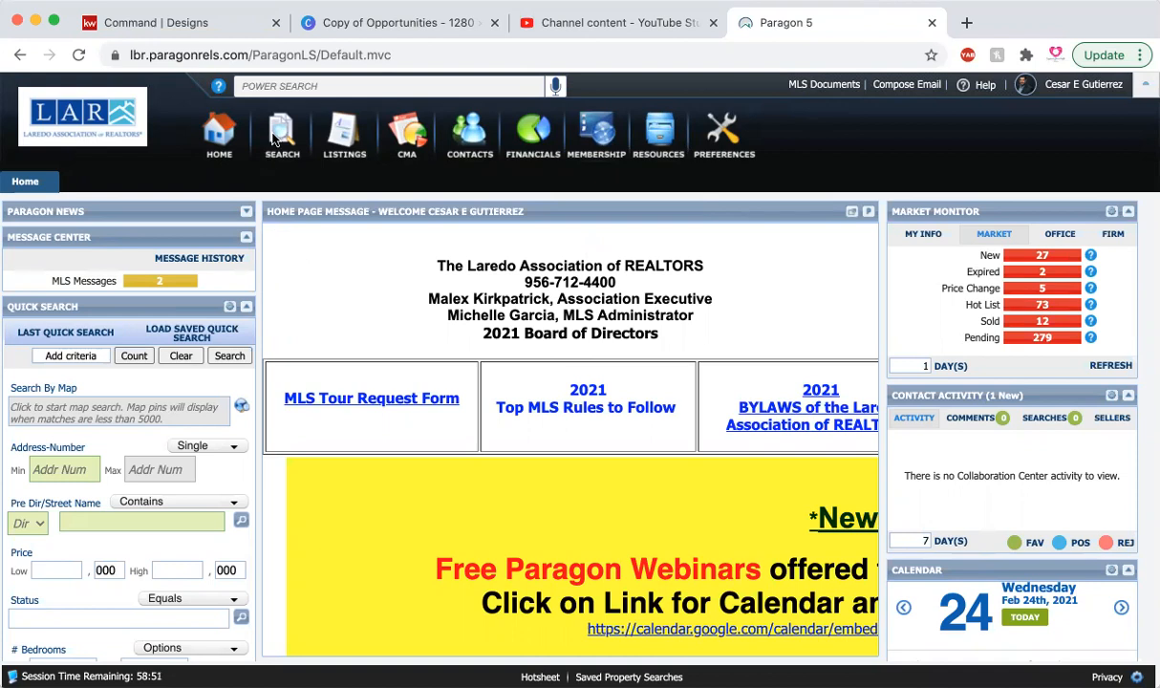
Step: Start a new residential property search and open its map search
mouse_move(277, 135)
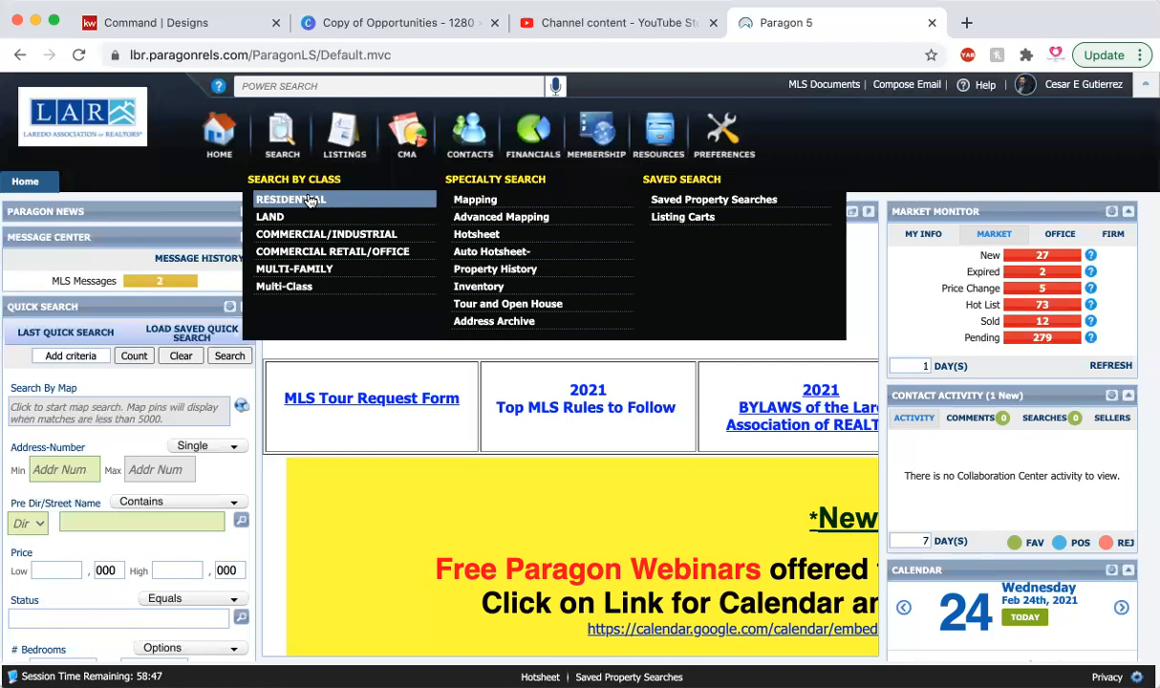
click(309, 200)
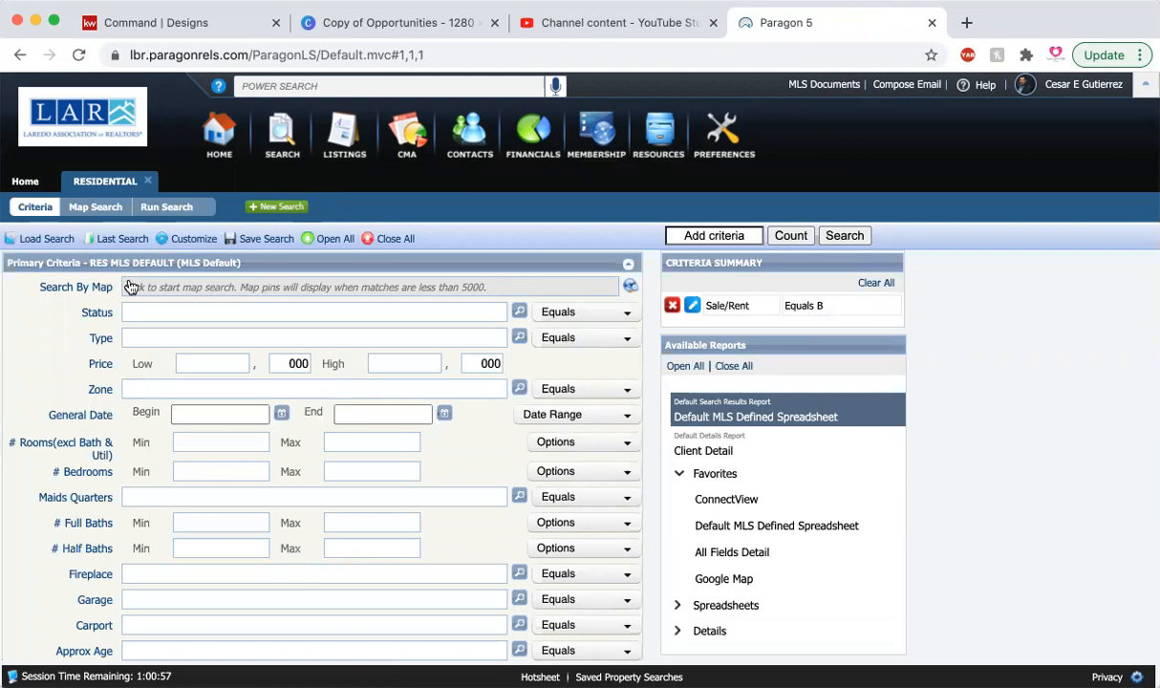
click(629, 289)
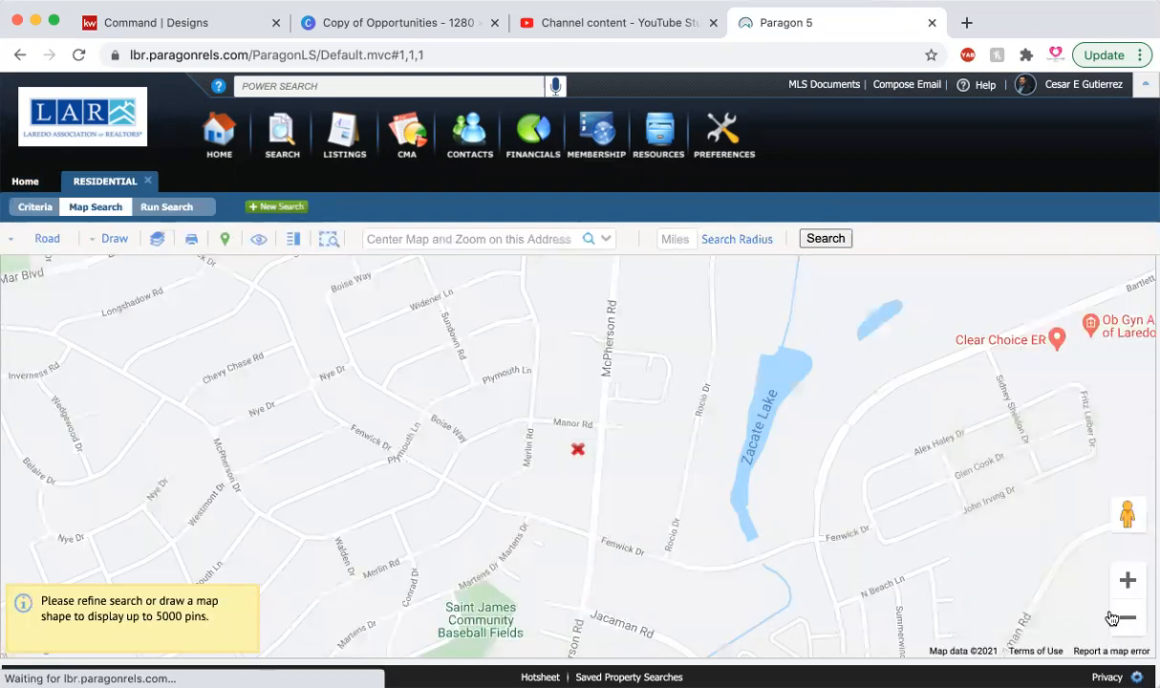
Step: Draw a polygon search area around San Isidro Northeast, with its lower edge following Highway 59
click(1126, 619)
click(1126, 619)
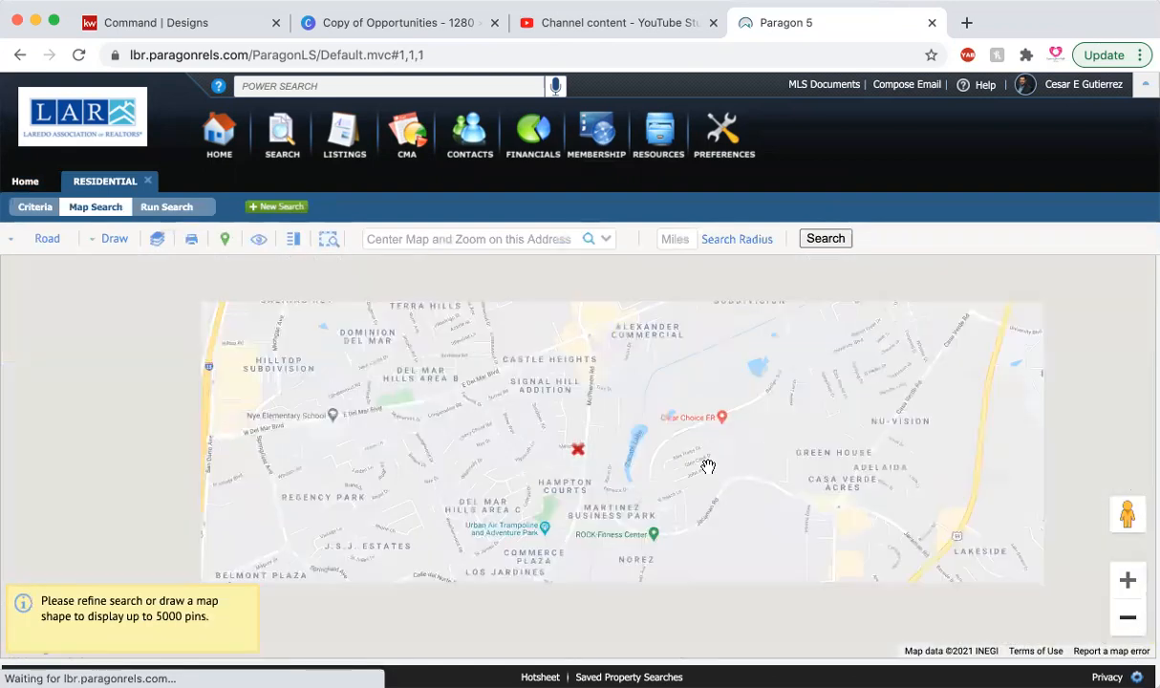
drag(636, 364, 557, 542)
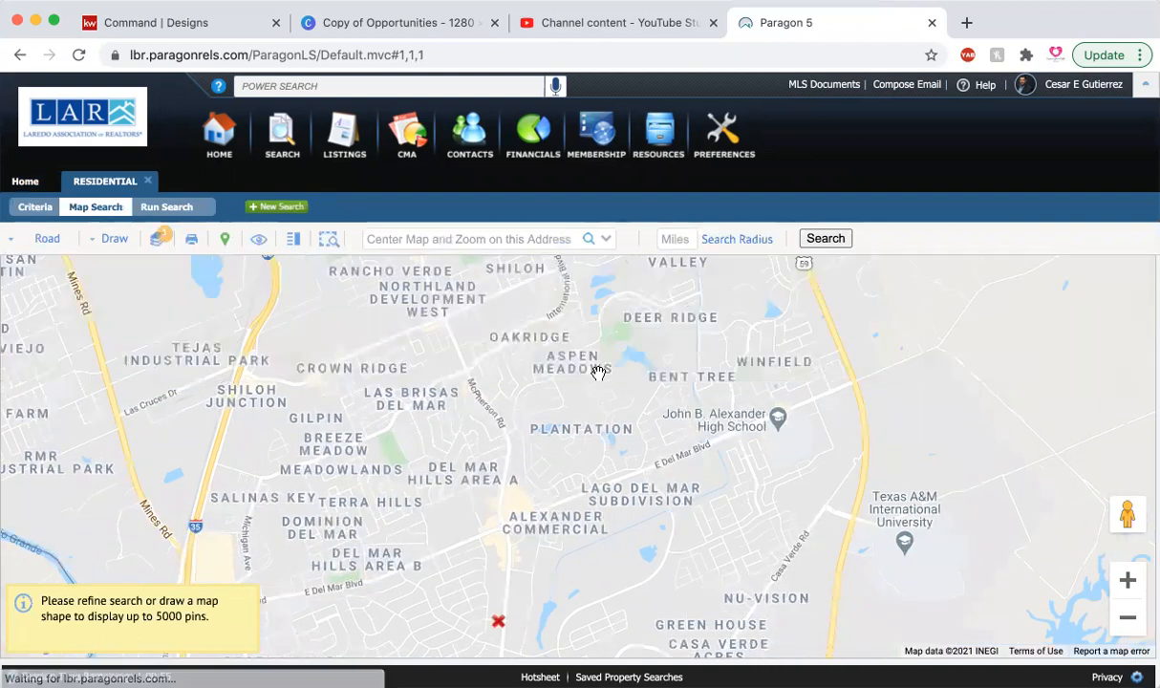
drag(589, 485, 590, 512)
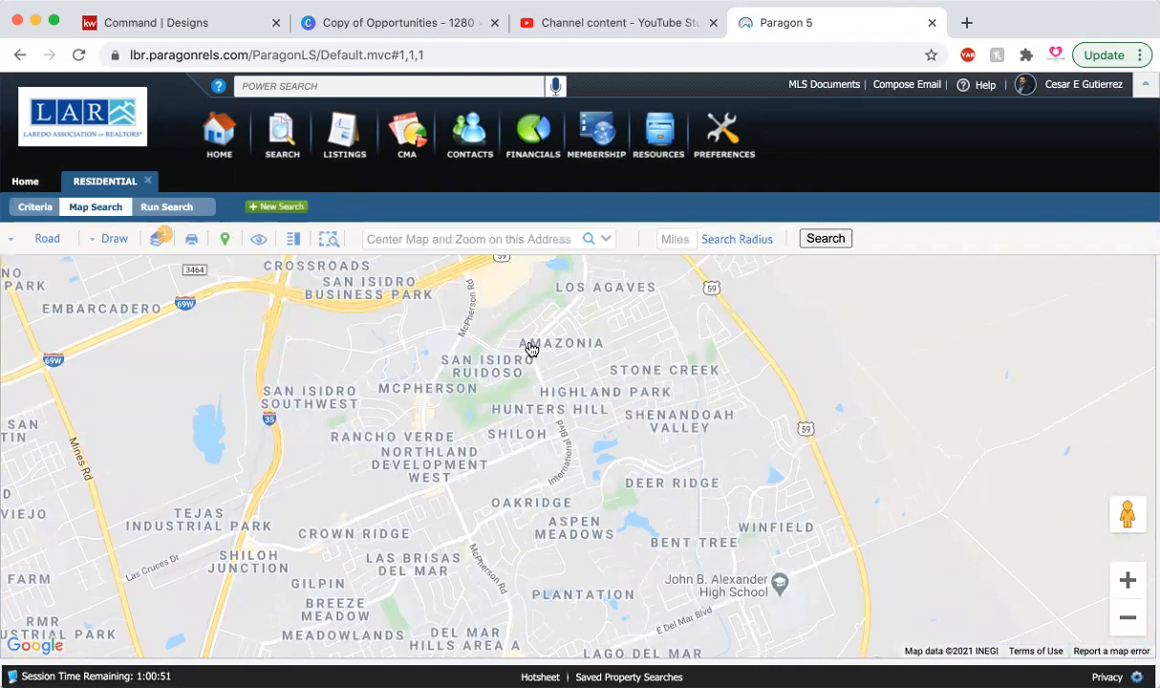
drag(506, 337, 430, 536)
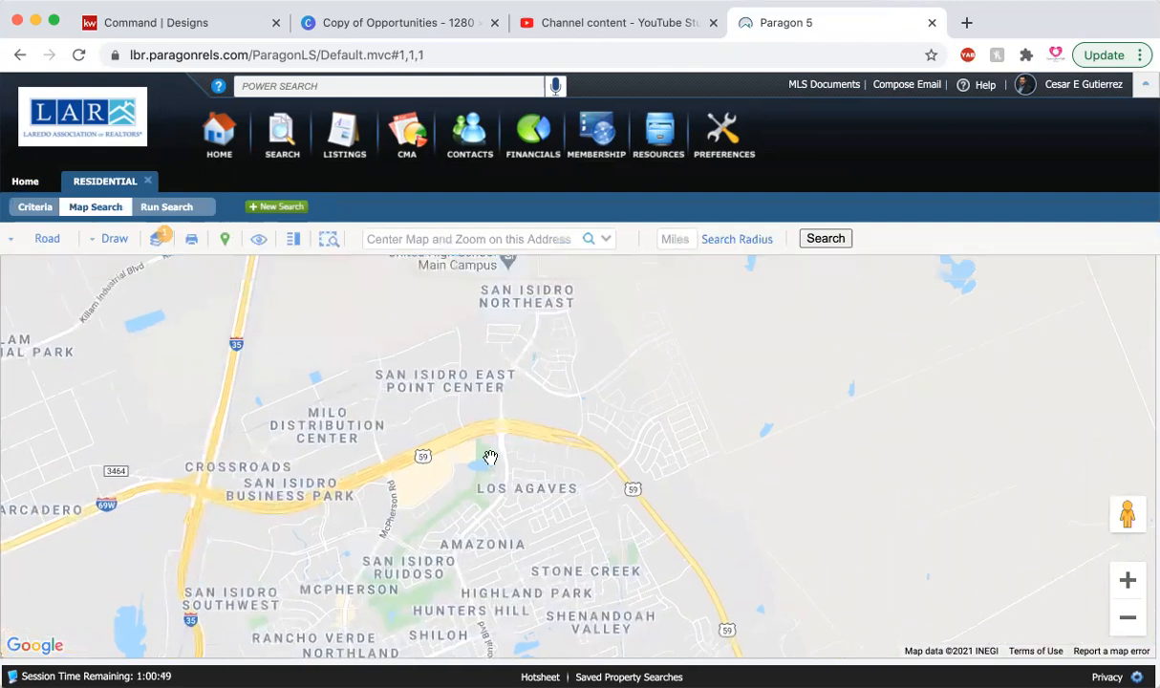
drag(490, 458, 480, 535)
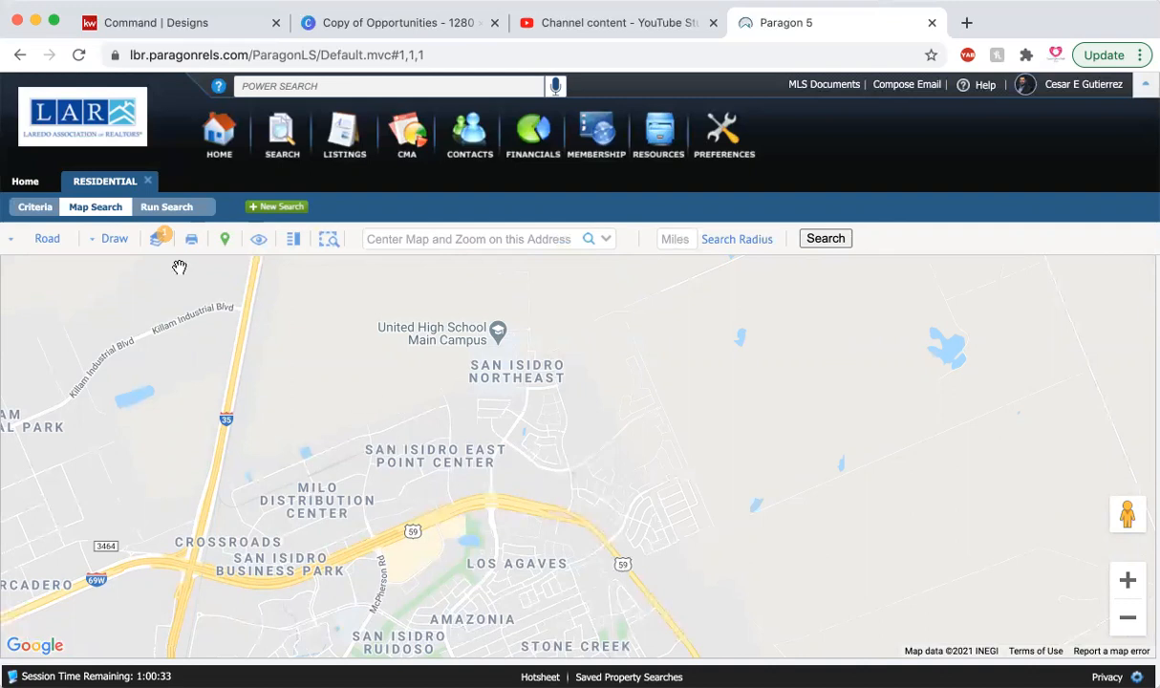
click(110, 239)
click(43, 273)
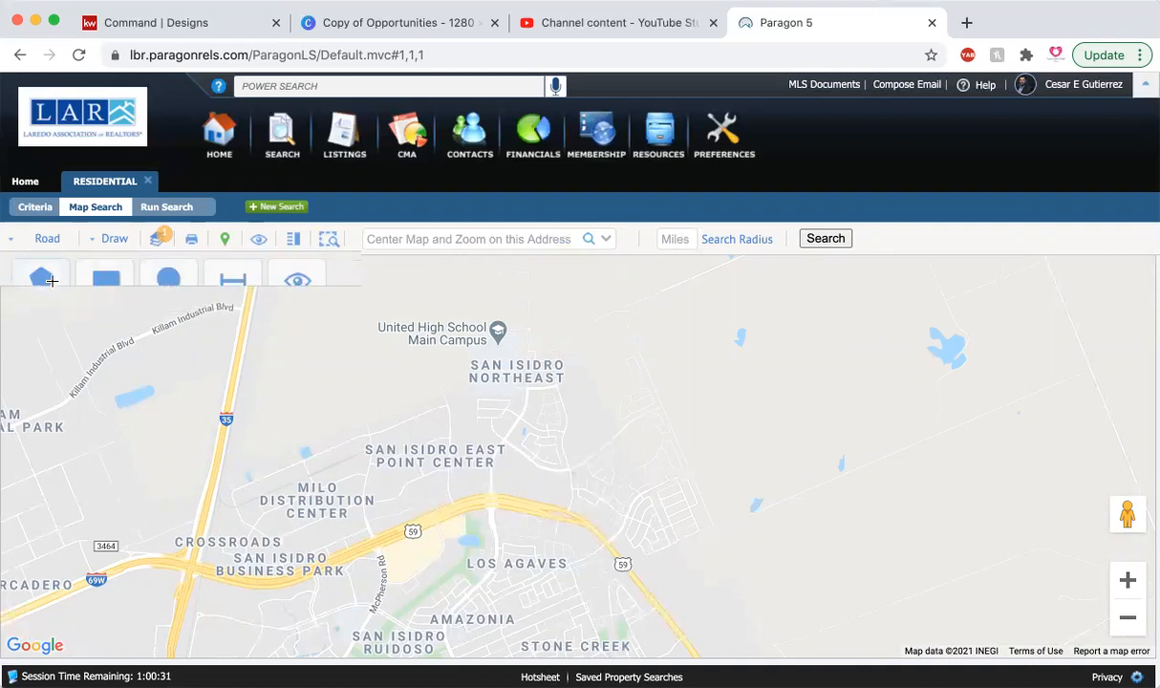
click(460, 498)
mouse_move(463, 277)
mouse_down()
mouse_move(627, 267)
mouse_move(671, 306)
mouse_move(672, 322)
mouse_up()
mouse_move(725, 491)
mouse_down()
mouse_move(750, 543)
mouse_move(646, 597)
mouse_move(578, 520)
mouse_move(591, 528)
mouse_move(521, 502)
mouse_move(459, 505)
mouse_up()
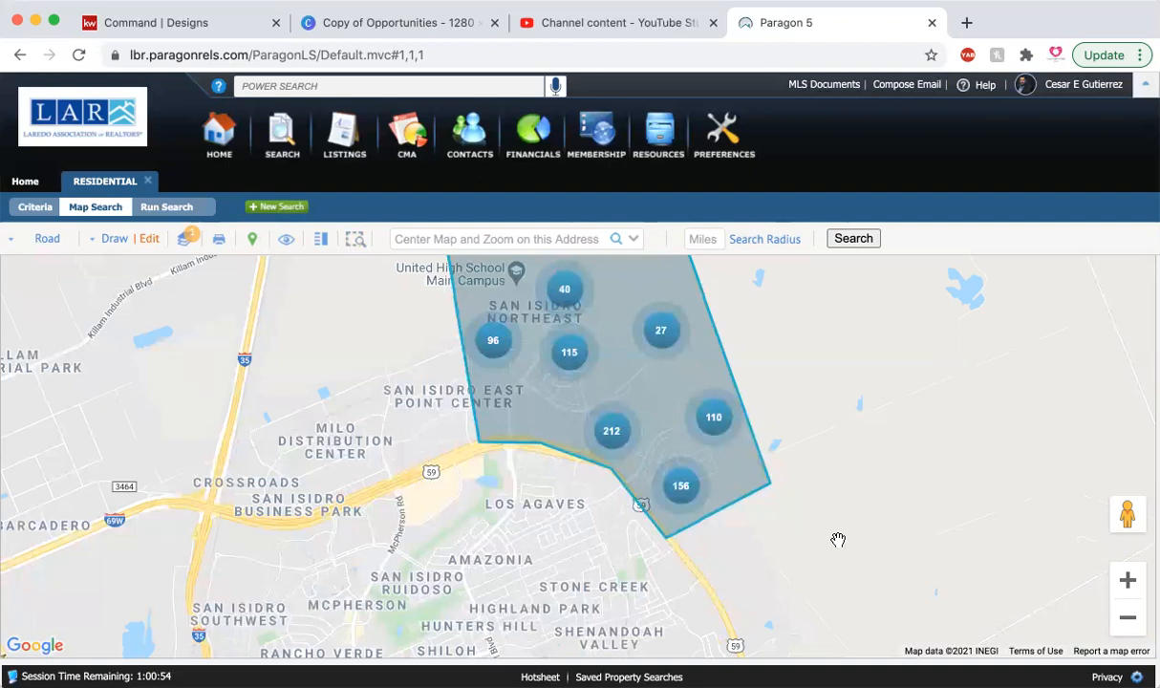
drag(772, 554, 858, 481)
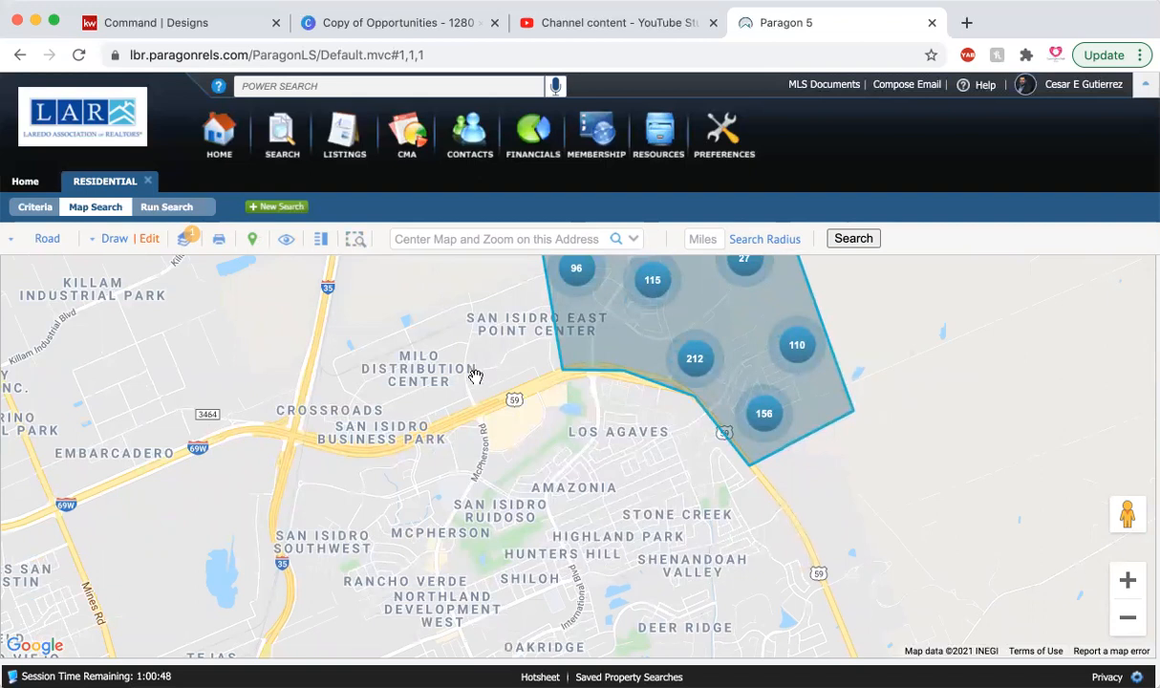
Step: Set the search criteria's Status to ACT - ACTIVE plus all statuses in the Sold group, and save the selection
click(36, 206)
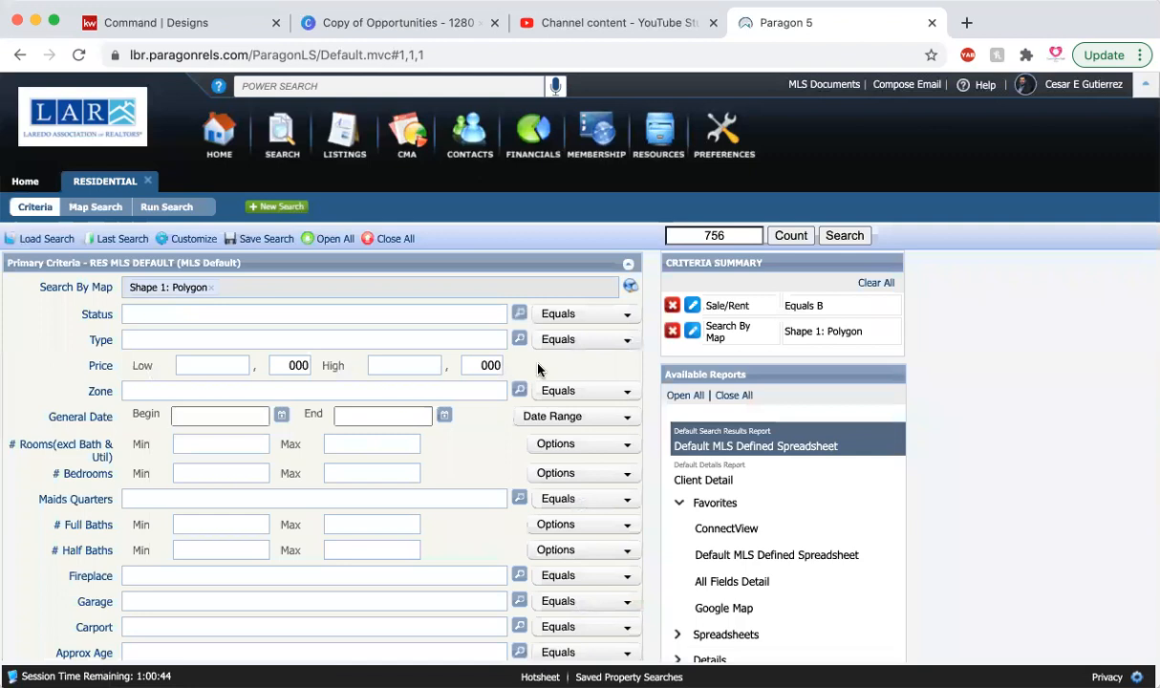
click(518, 313)
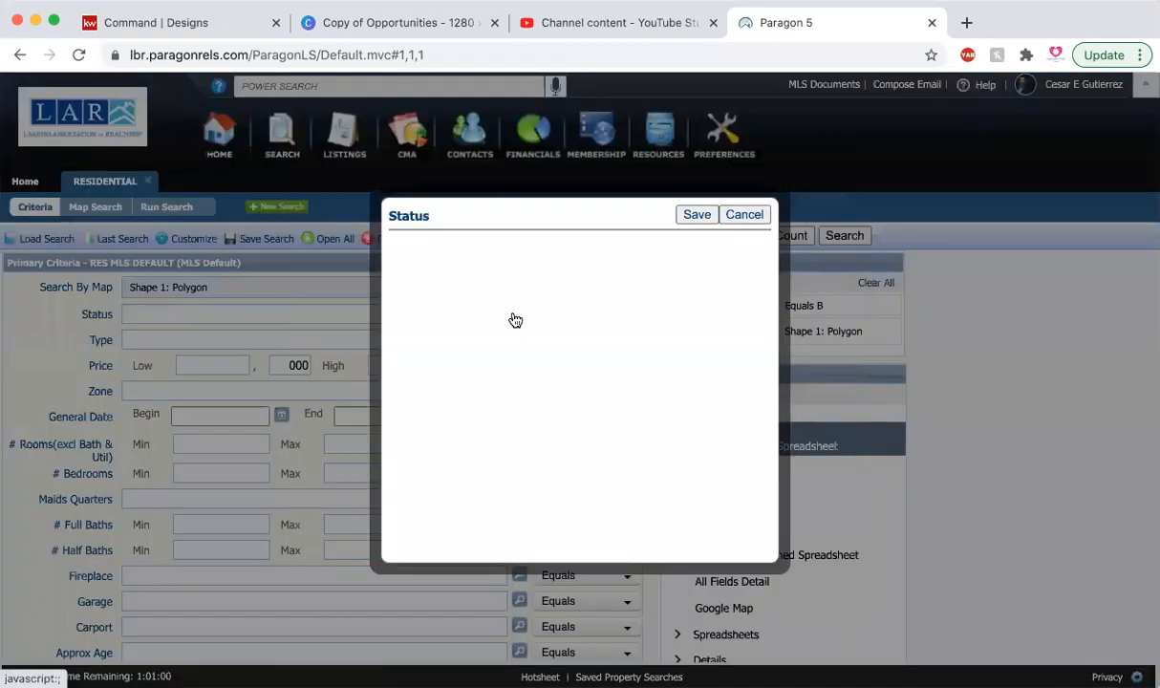
scroll(453, 422, down, 2)
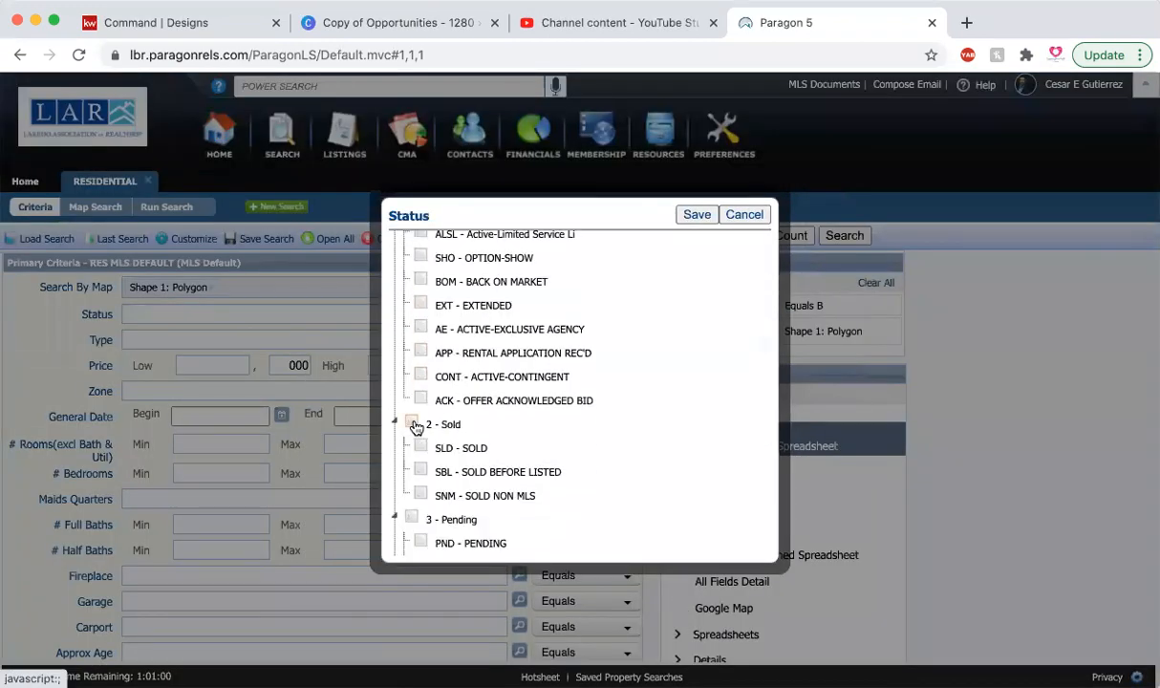
click(413, 424)
scroll(462, 376, up, 3)
click(420, 274)
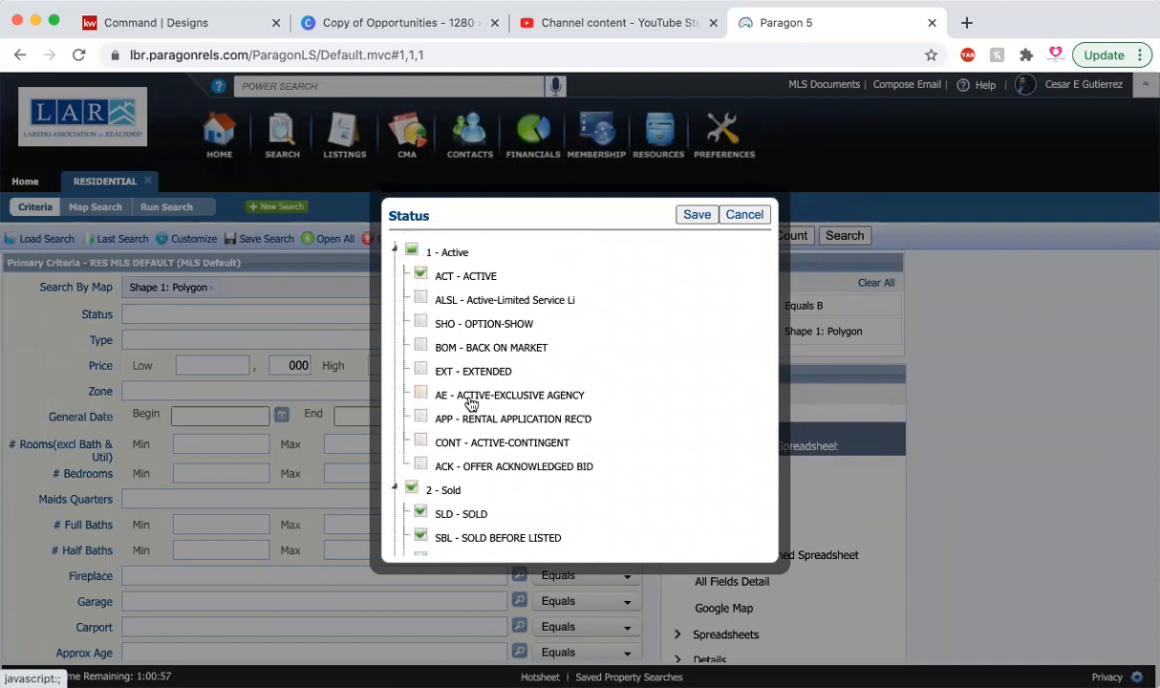
scroll(470, 404, down, 2)
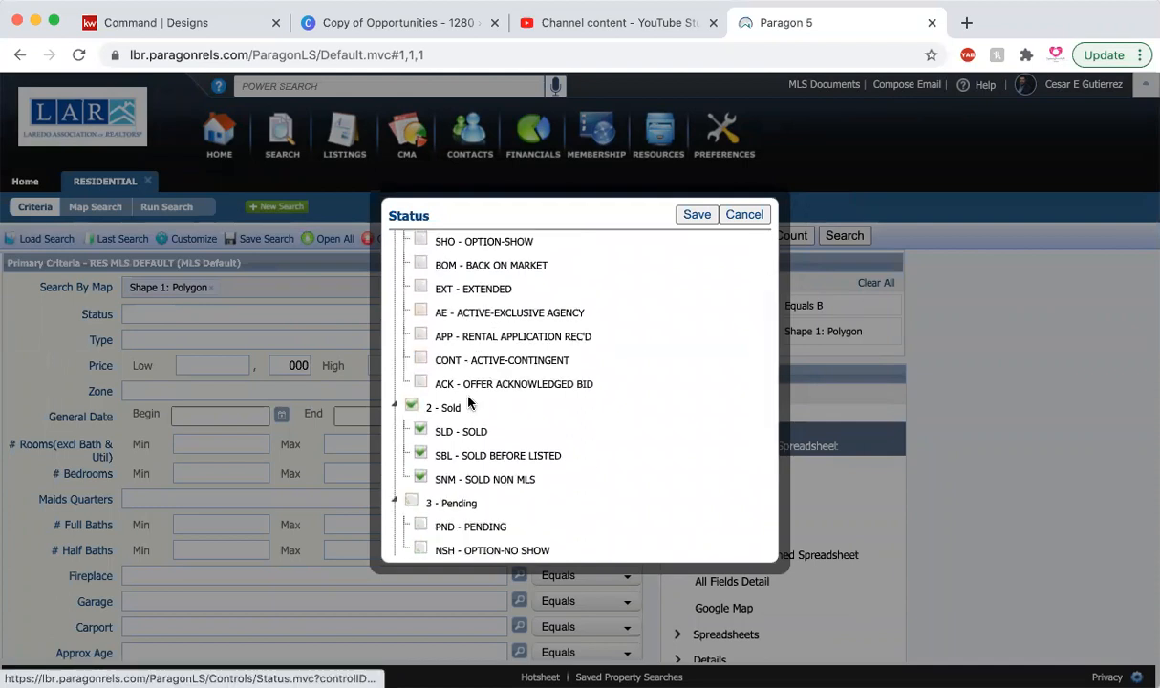
scroll(468, 403, down, 3)
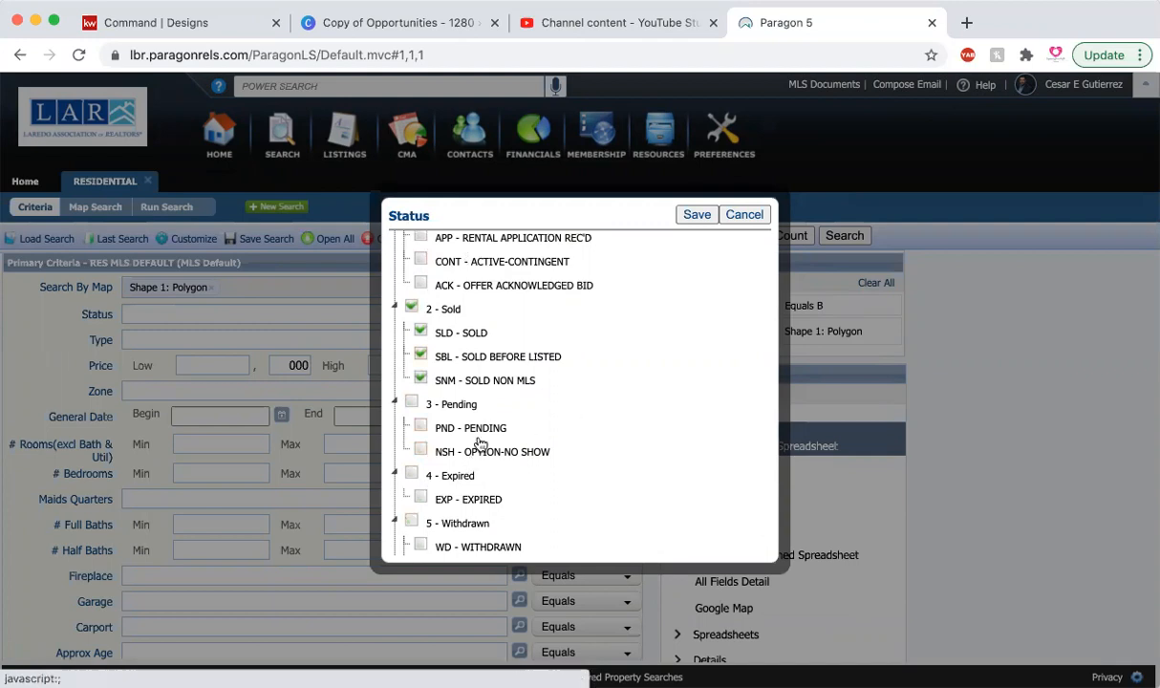
click(699, 216)
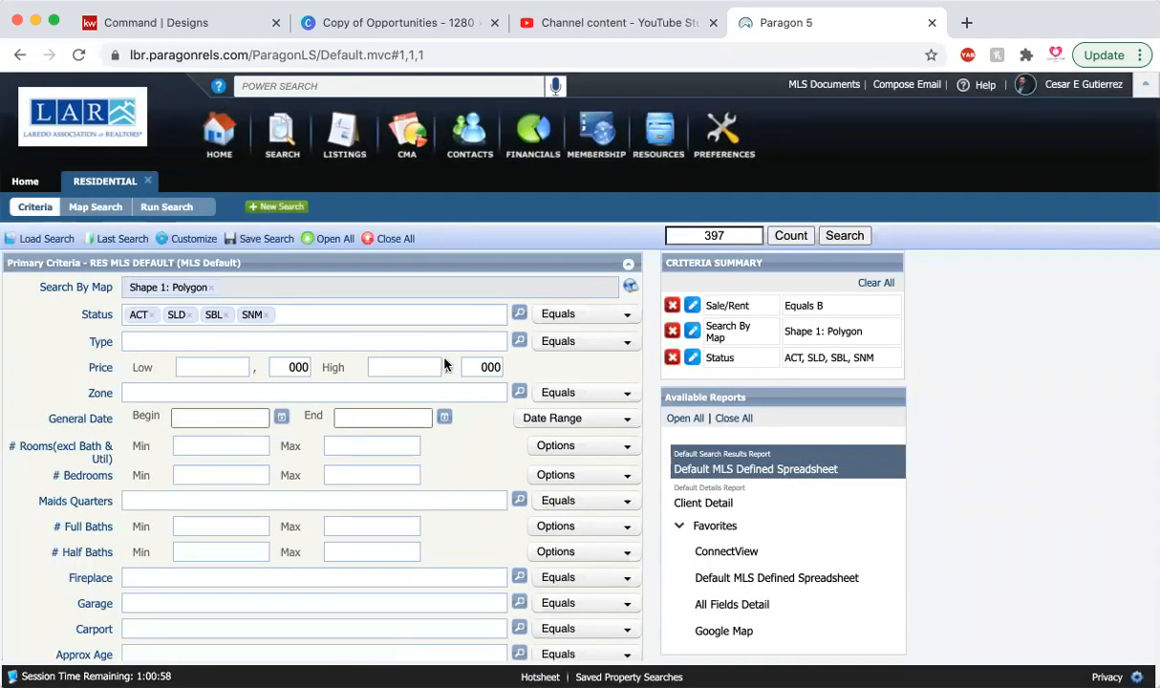
Step: Limit the property Type criterion to SF, Single Family Residential, and save it
click(519, 340)
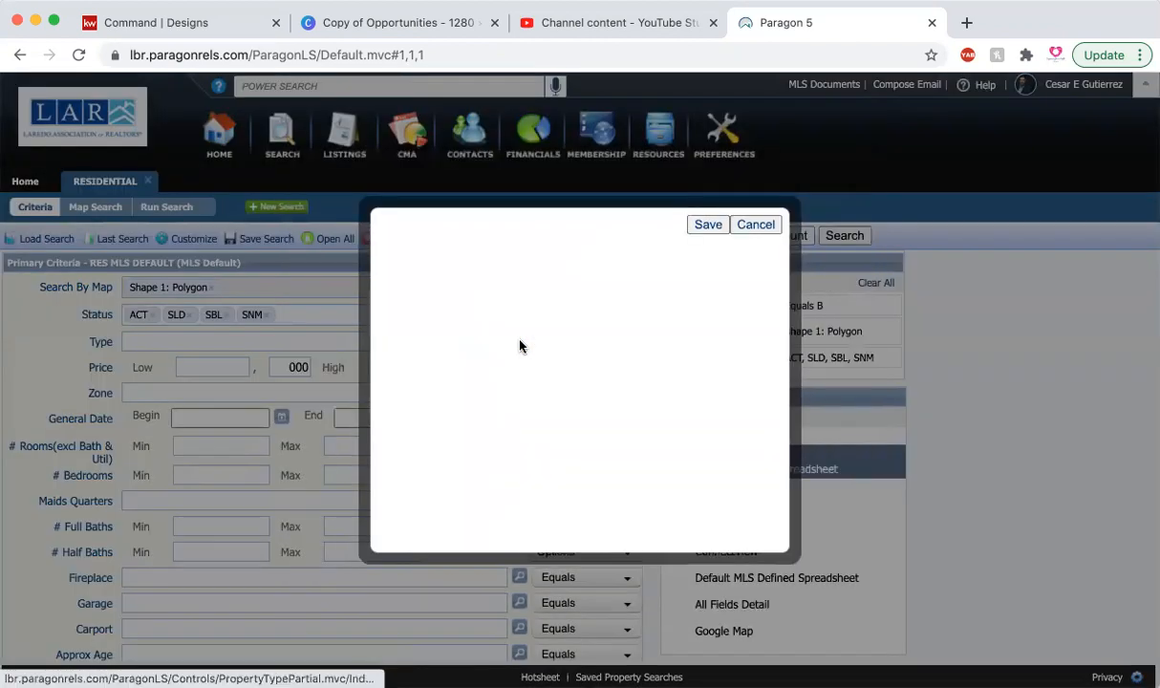
click(472, 363)
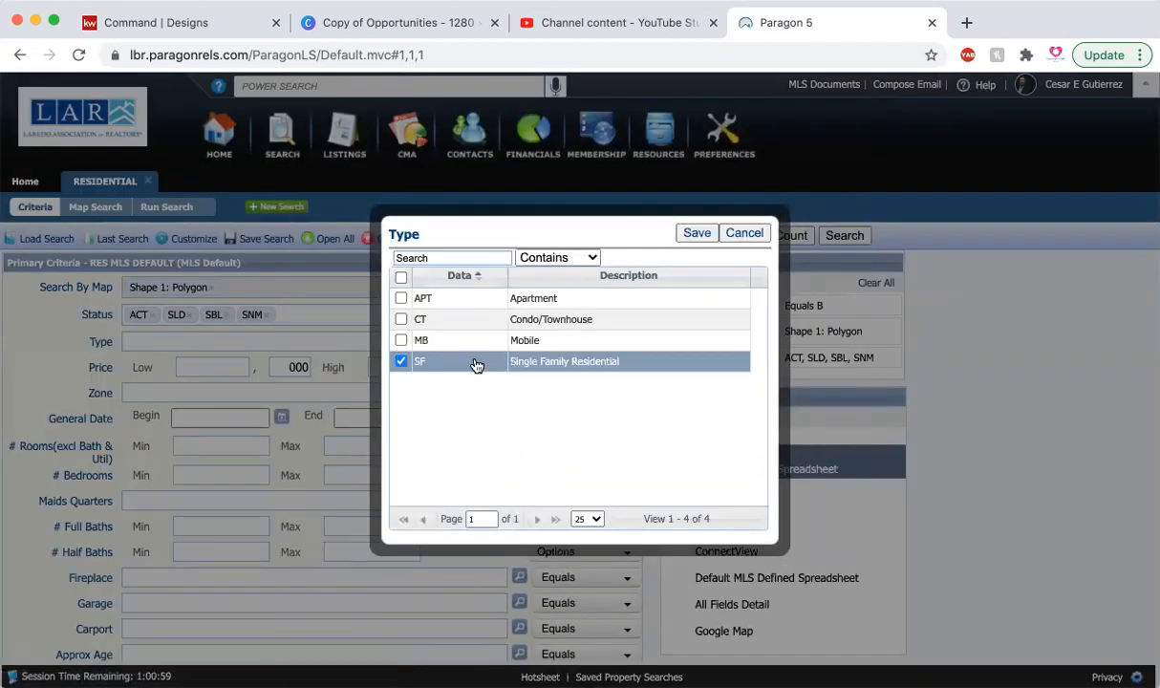
click(693, 233)
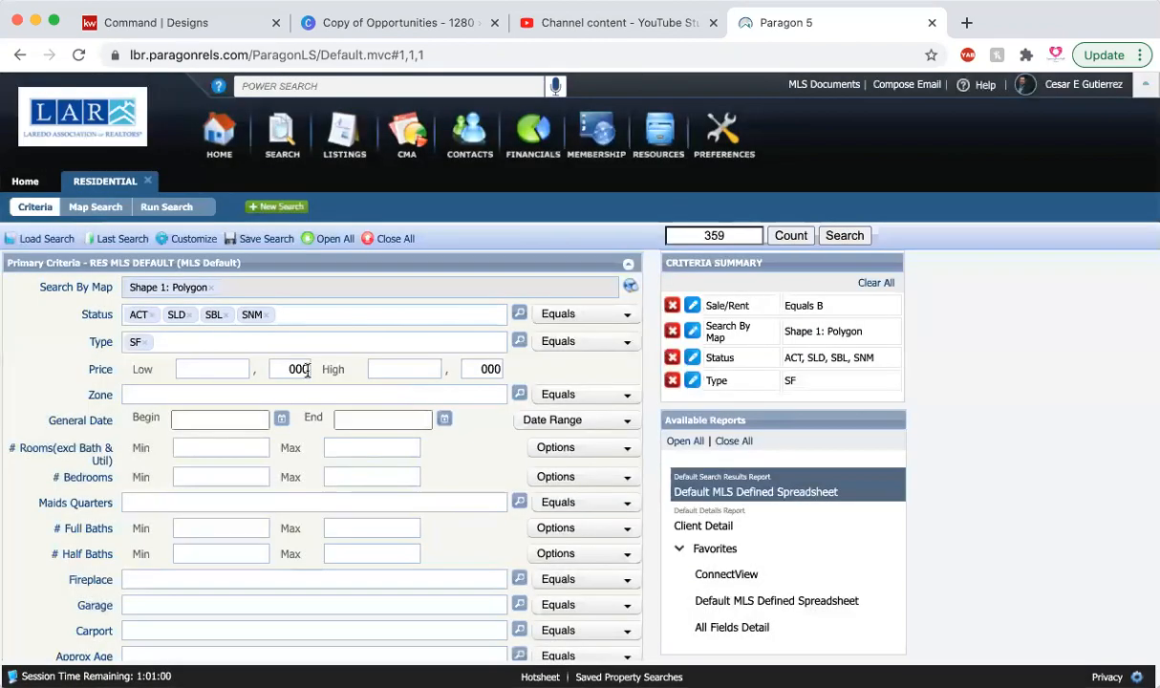
Step: Set the General Date criterion to 6 Months Back
scroll(306, 370, down, 1)
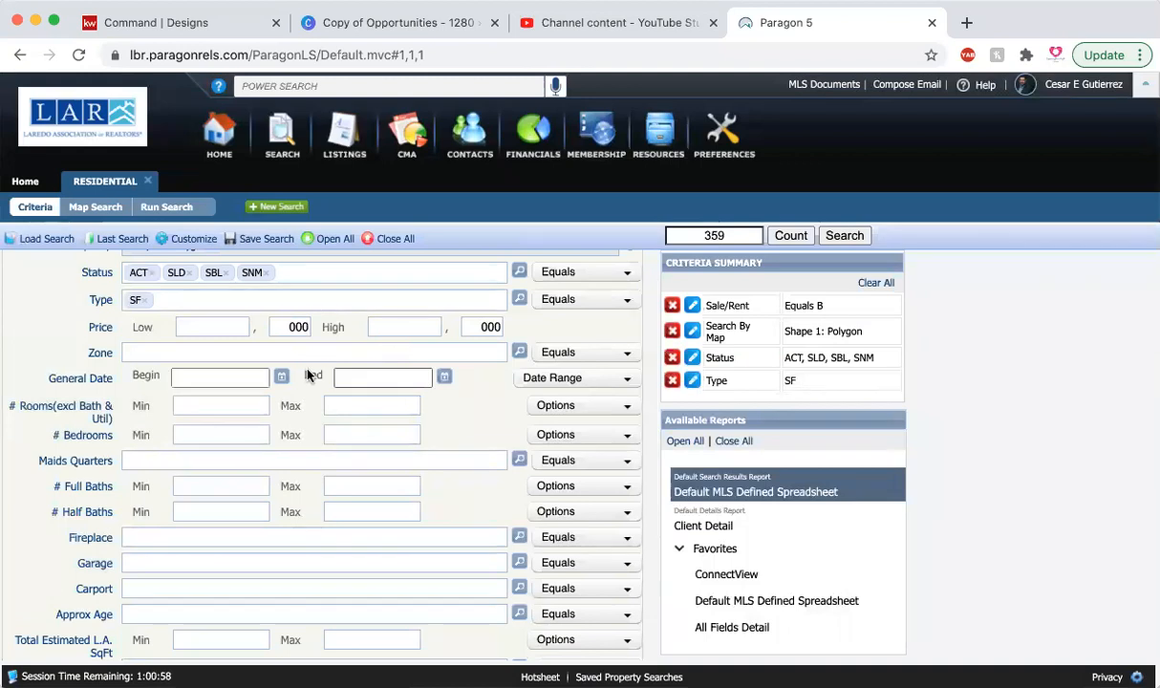
scroll(308, 375, down, 1)
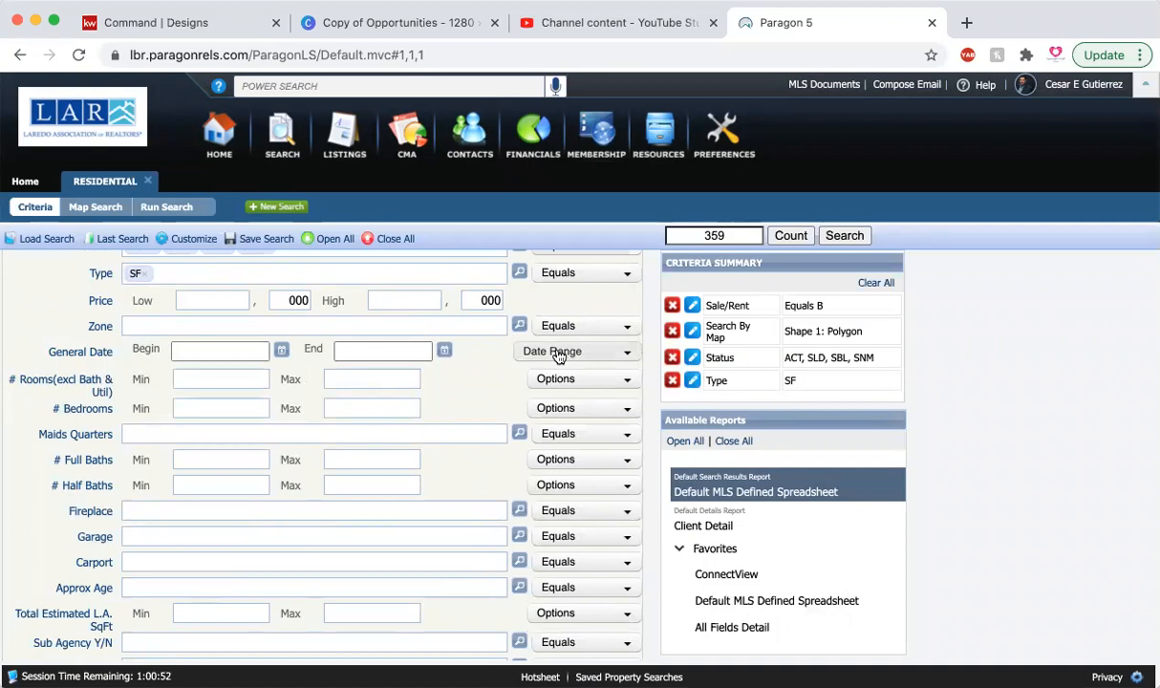
click(558, 353)
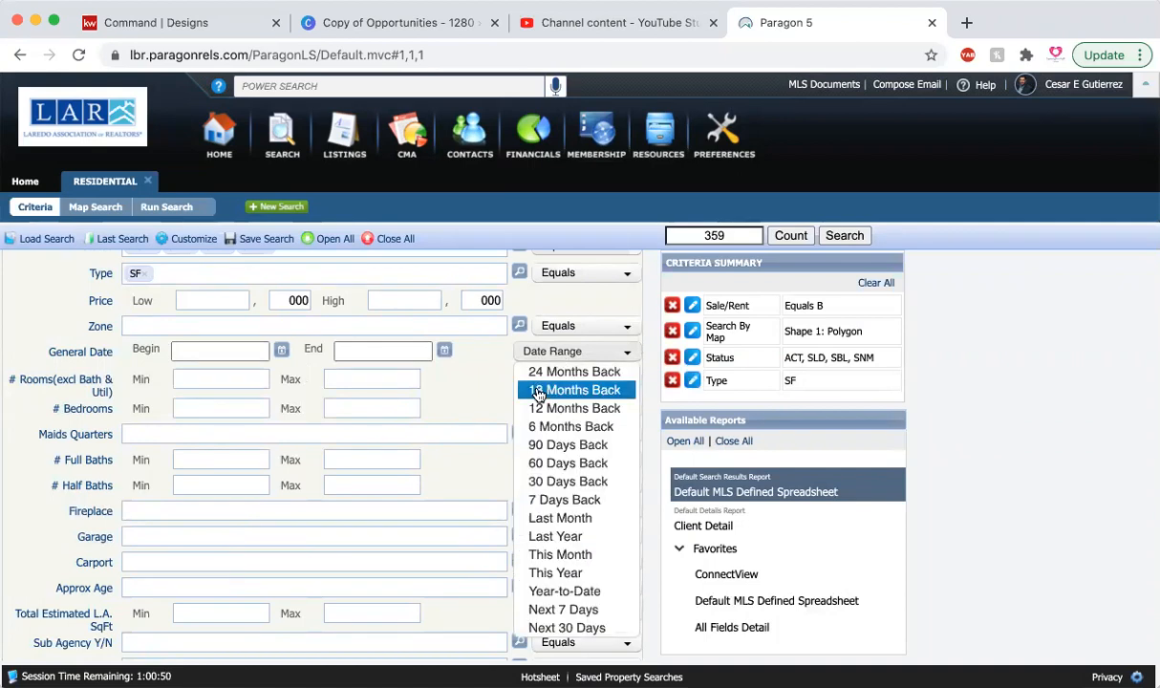
click(555, 428)
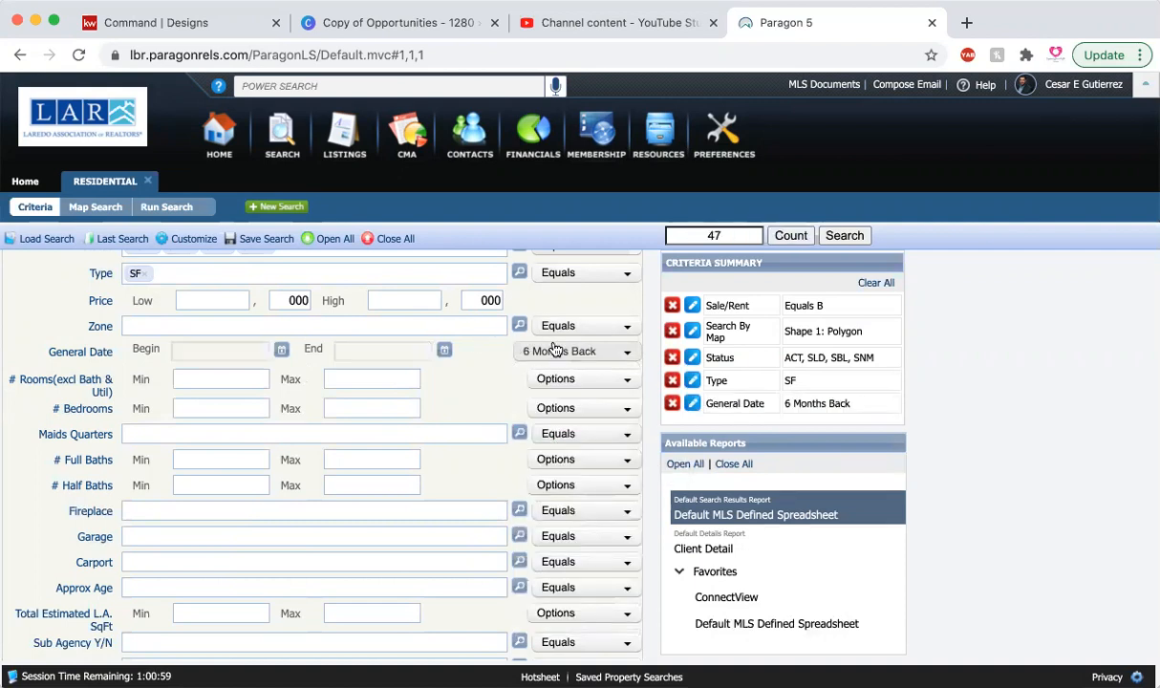
mouse_move(554, 349)
click(545, 355)
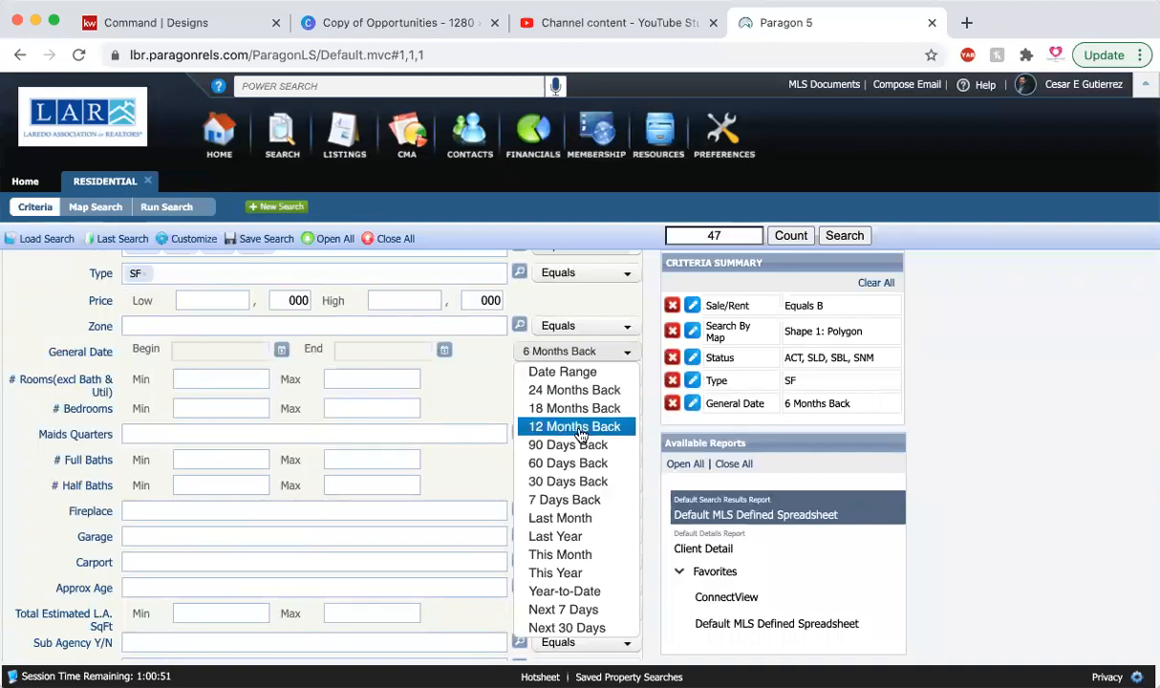
click(501, 355)
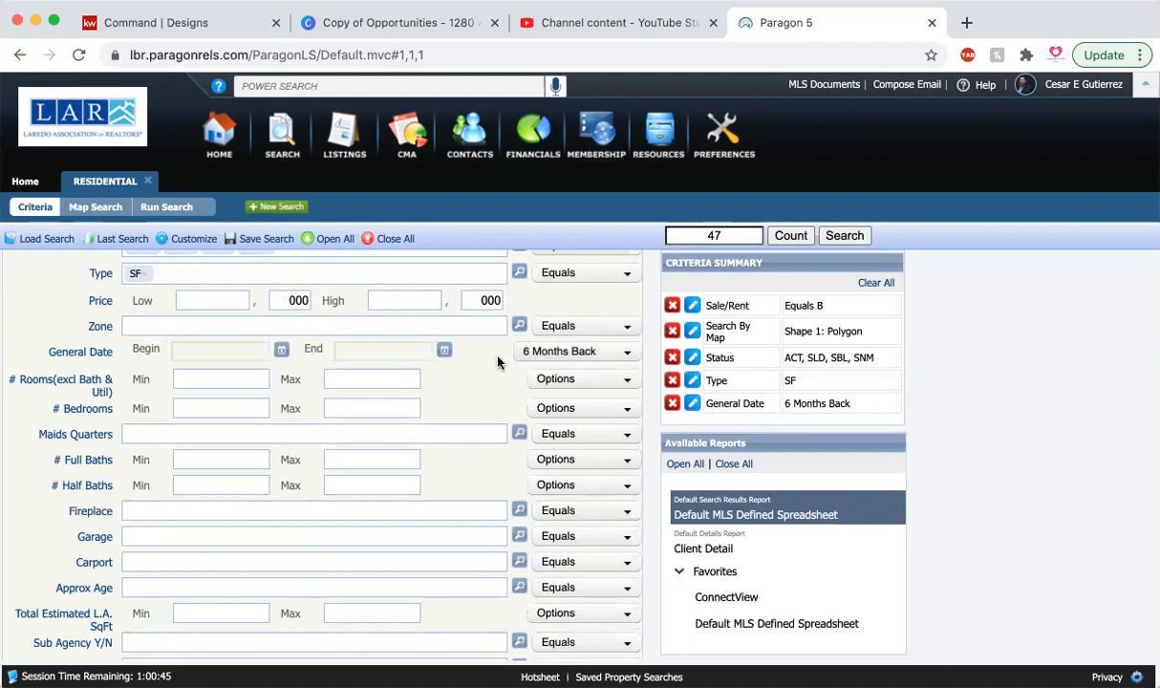
Step: Expand the secondary criteria and set Sale/Rent to For Sale
scroll(497, 362, down, 1)
scroll(489, 402, up, 3)
scroll(486, 435, down, 5)
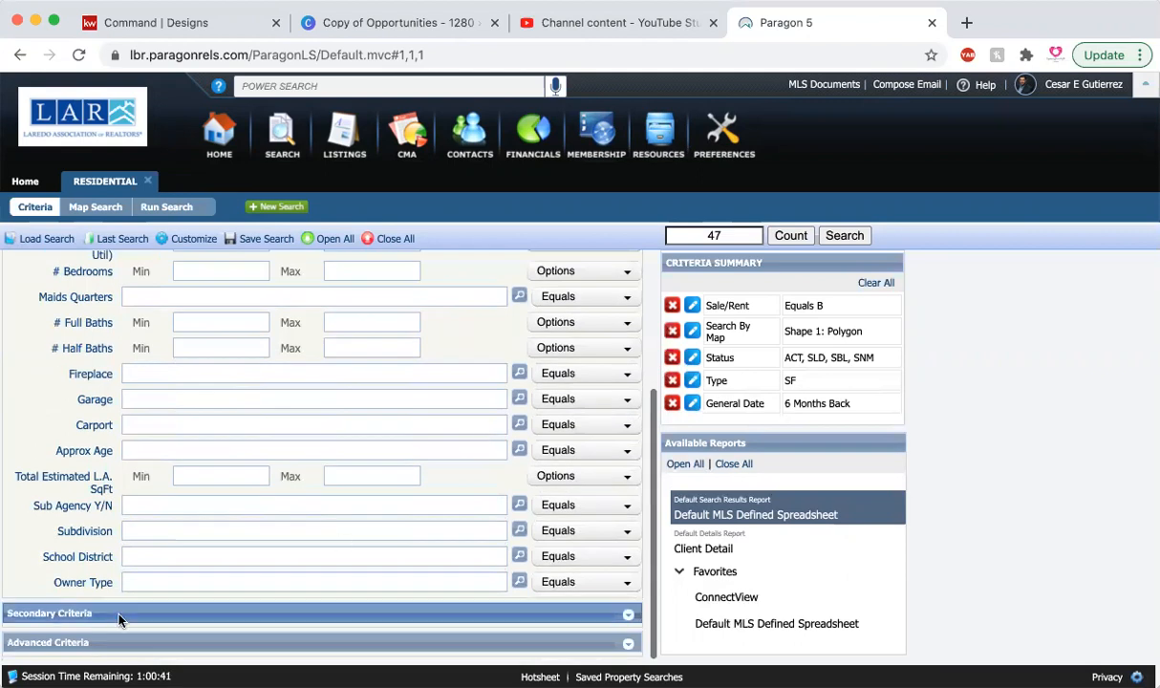
click(118, 619)
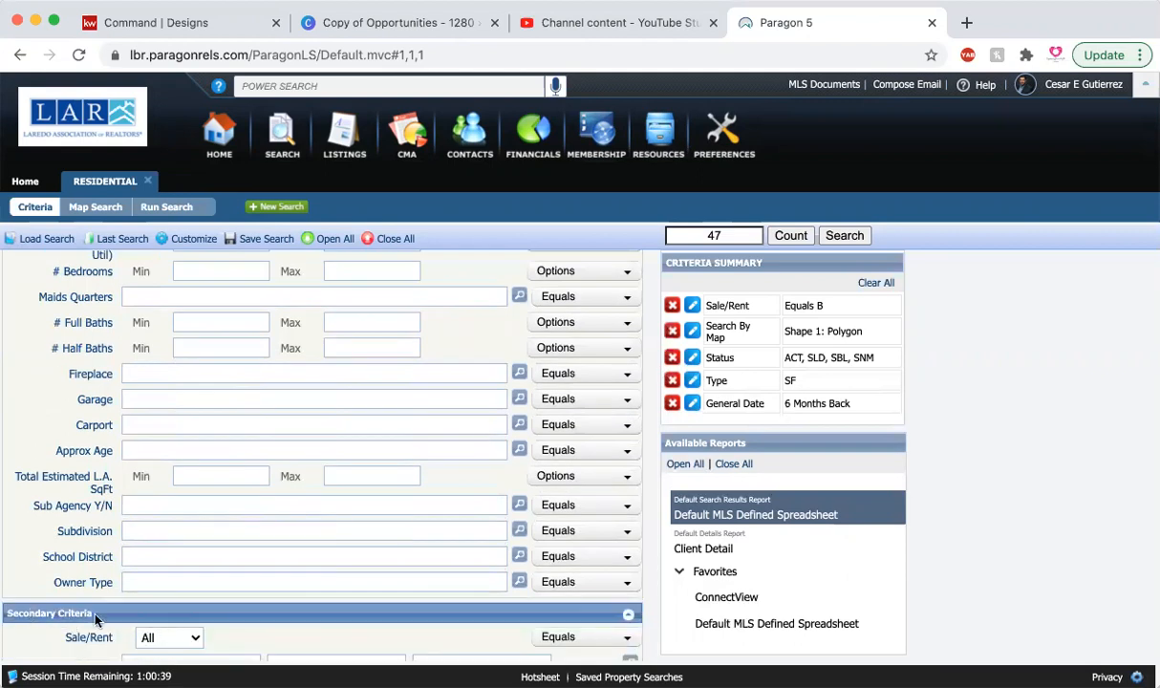
scroll(95, 619, down, 2)
click(162, 567)
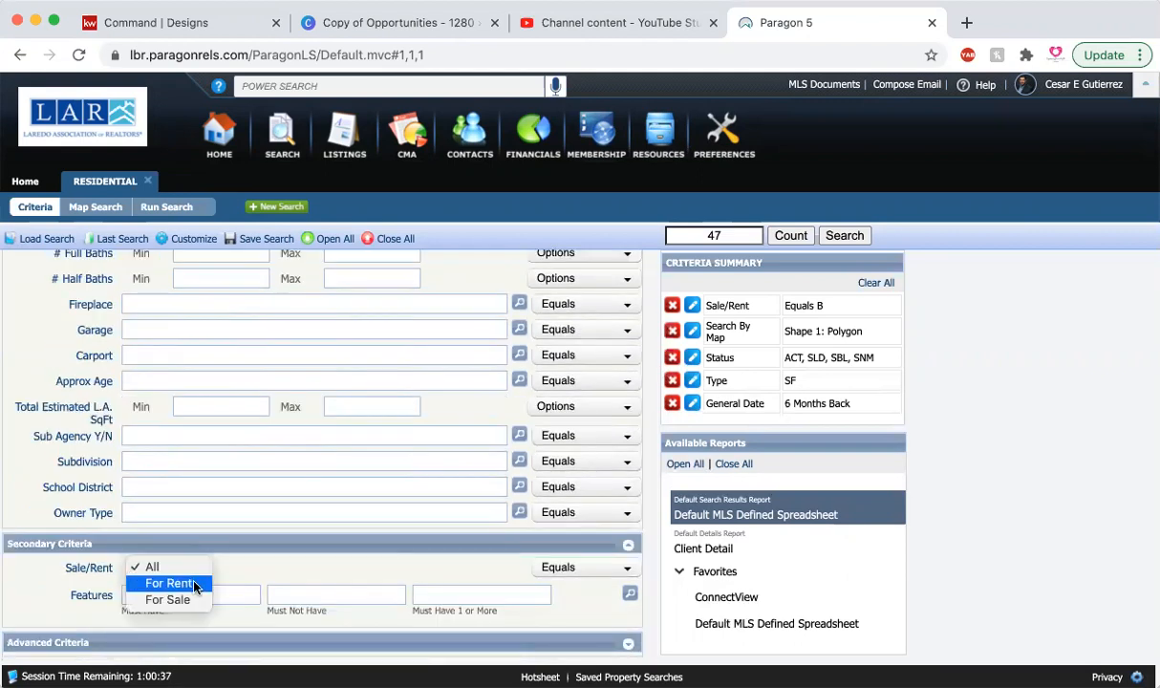
click(182, 599)
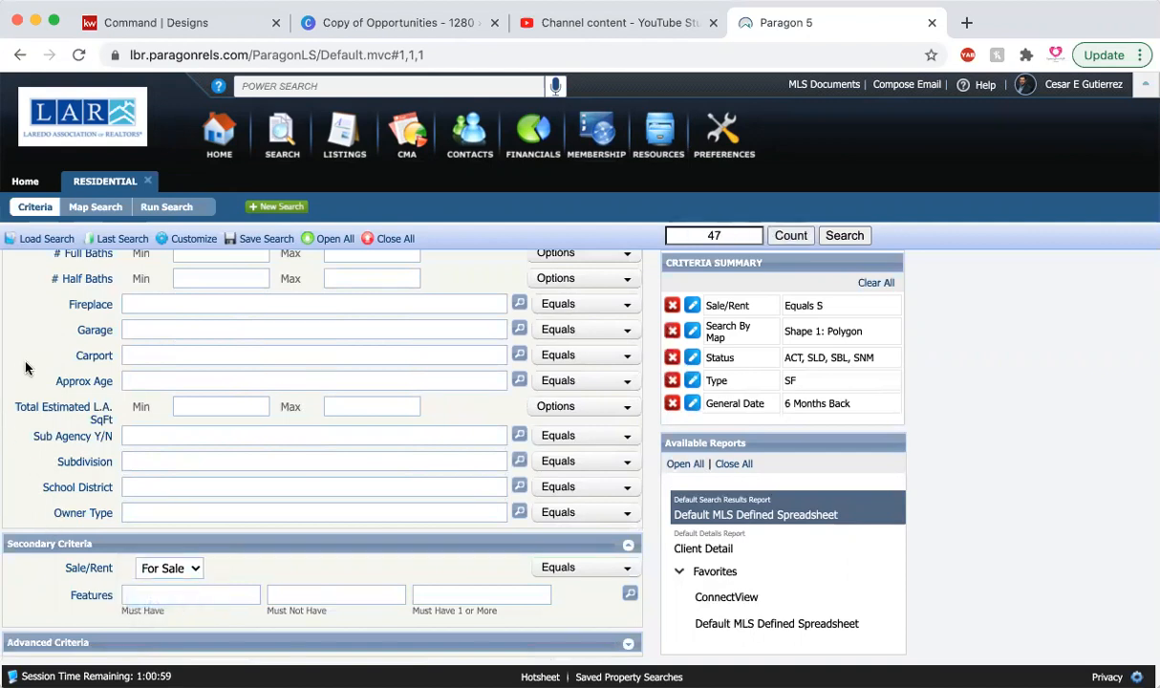
Step: Set the minimum number of bedrooms to 4 and the minimum number of full baths to 2
scroll(26, 367, up, 4)
scroll(26, 366, up, 3)
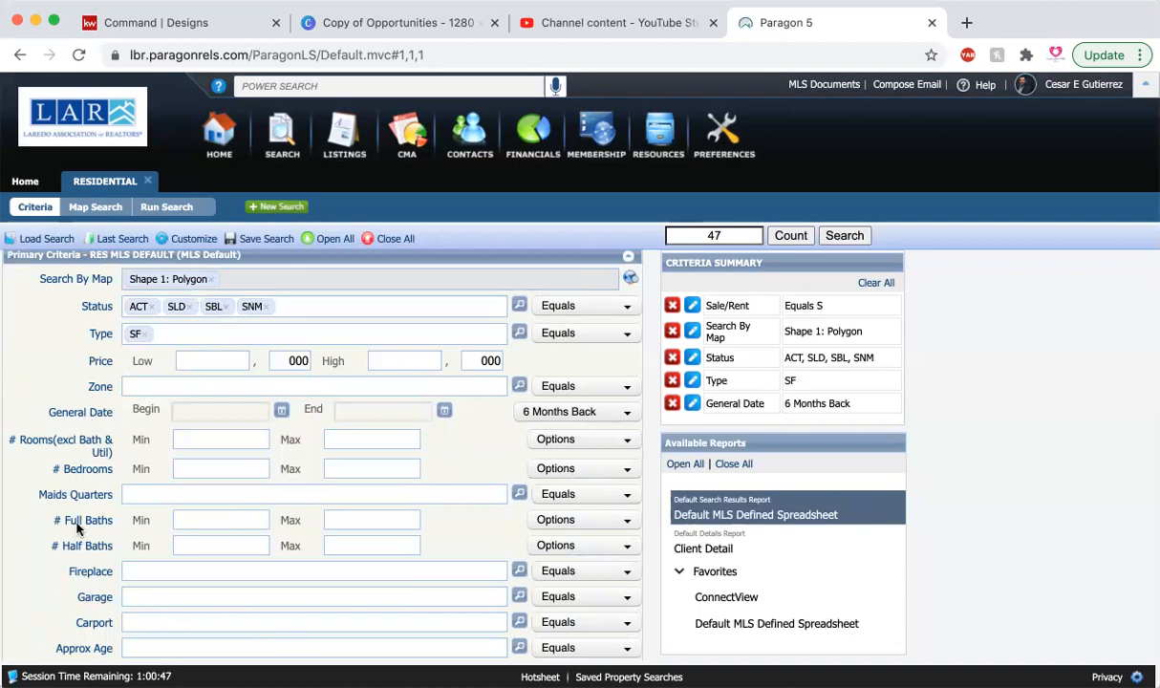
click(236, 473)
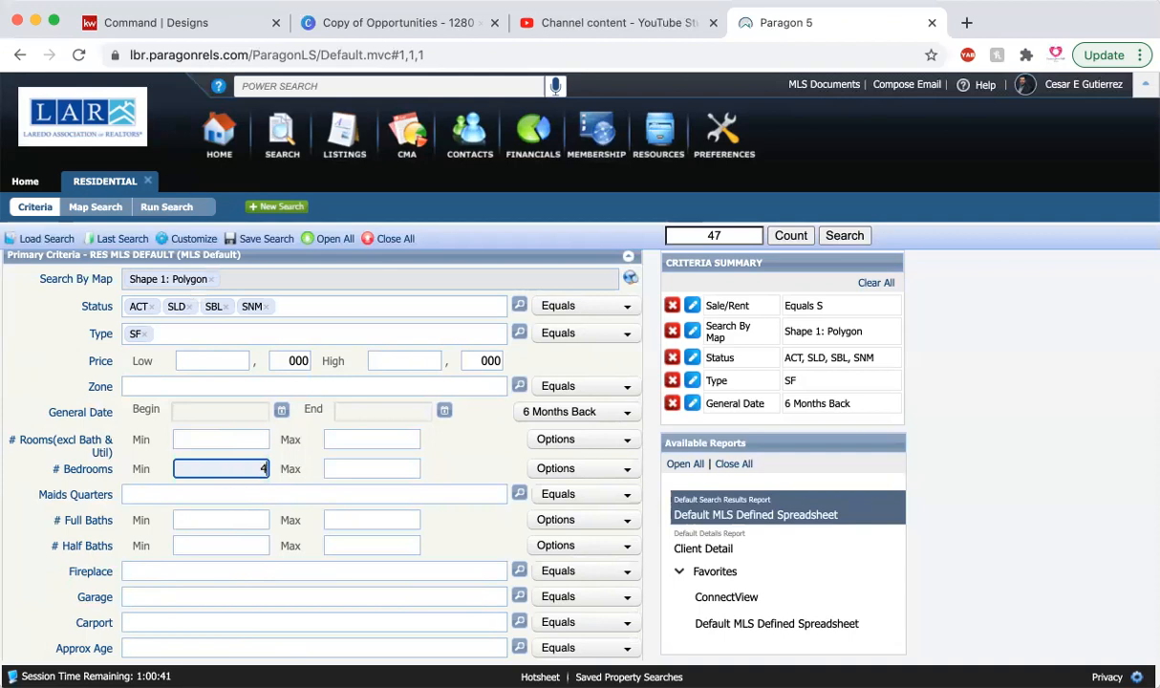
click(41, 473)
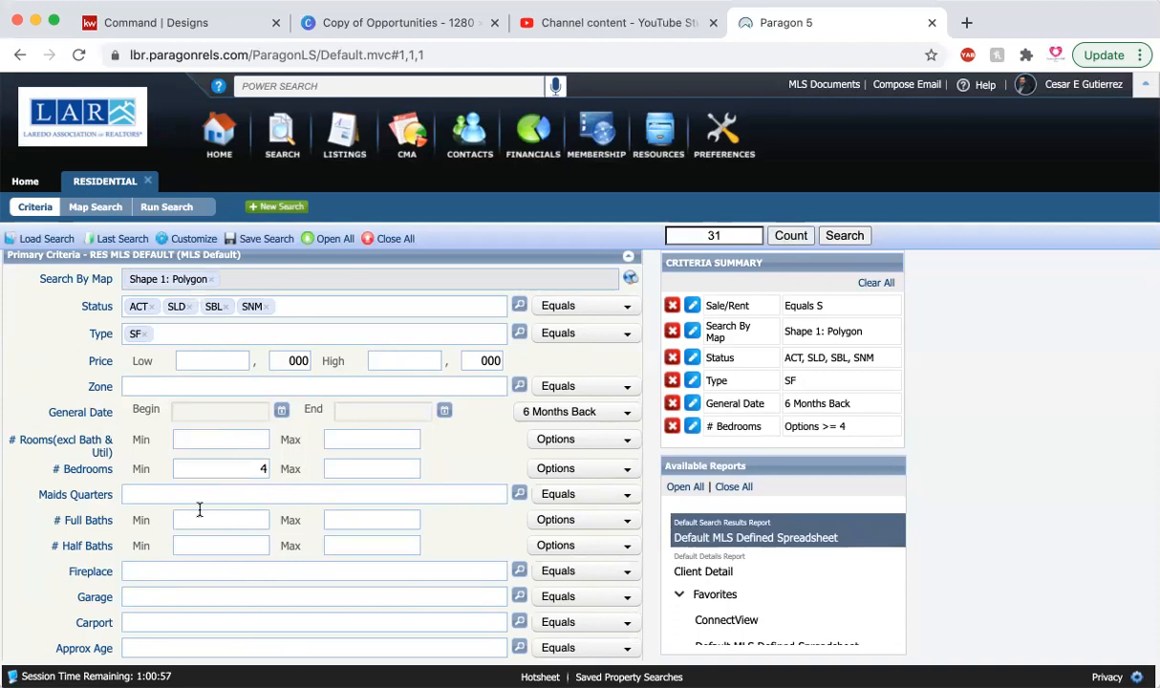
click(249, 520)
text(2)
click(42, 451)
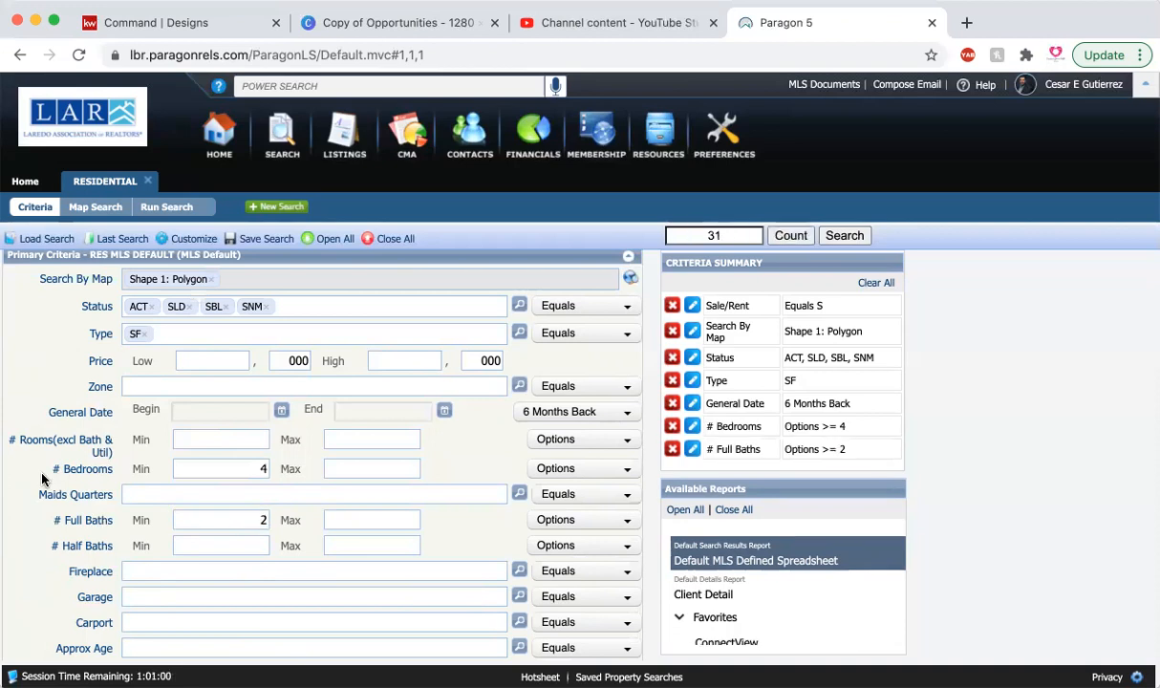
Step: Set the Total Estimated L.A. SqFt range to 1700 minimum and 2300 maximum, and run the search
scroll(99, 463, down, 2)
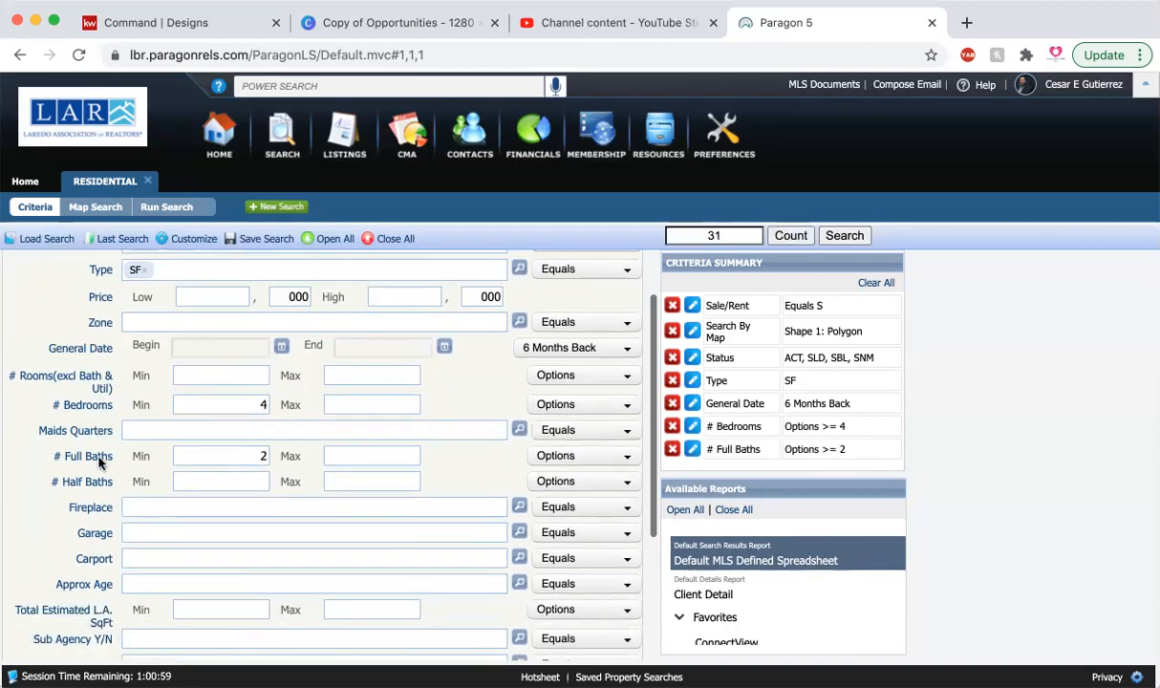
scroll(188, 464, down, 1)
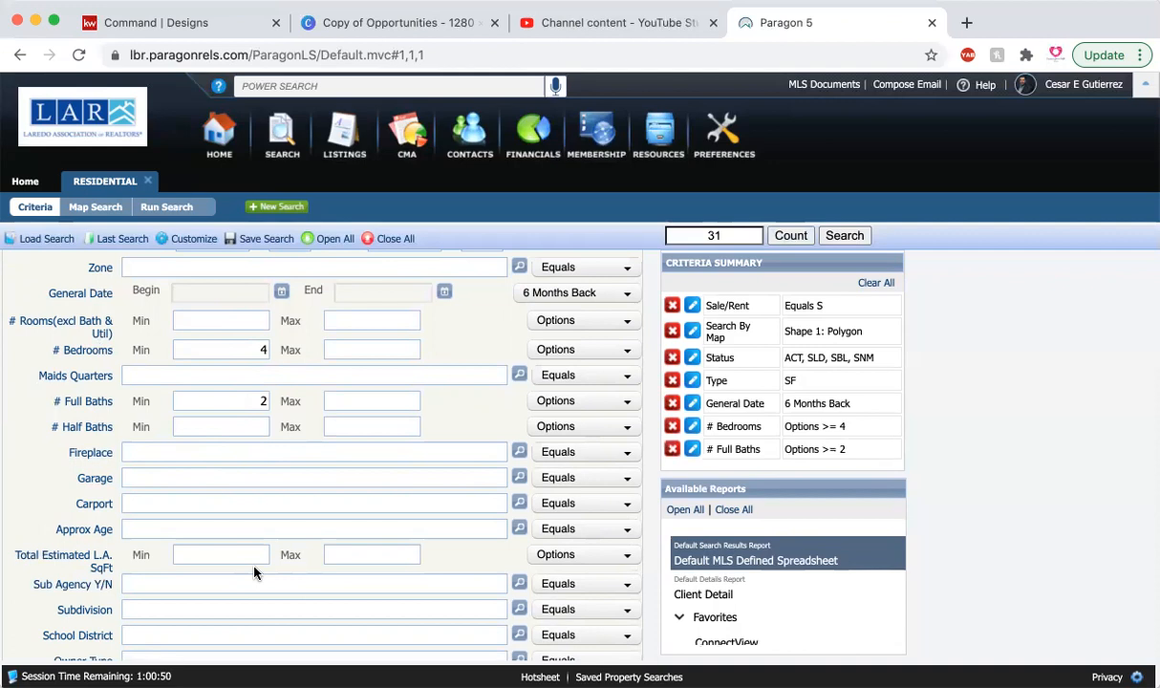
click(255, 555)
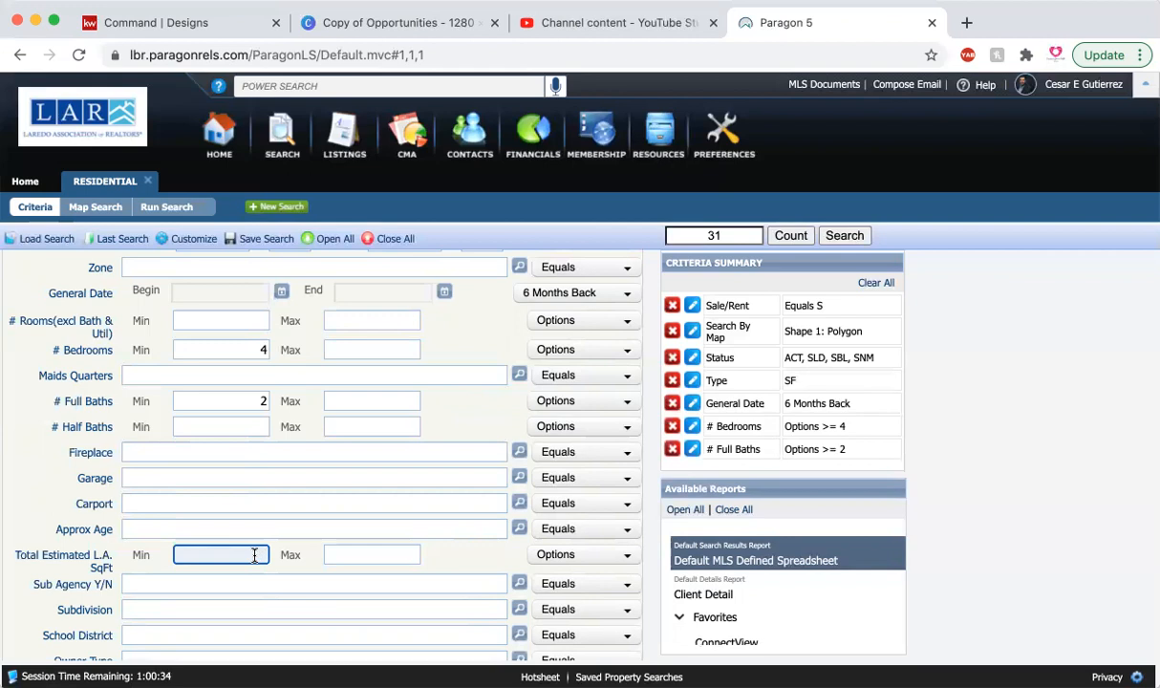
text(00)
click(372, 554)
text(2300)
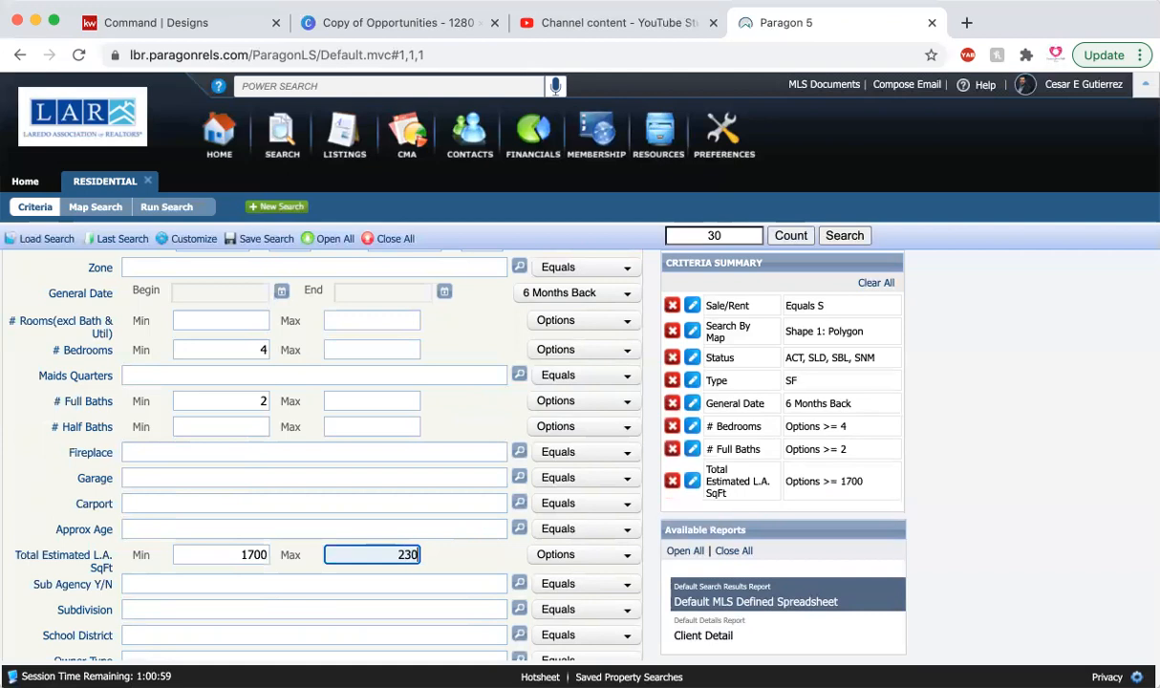
click(468, 560)
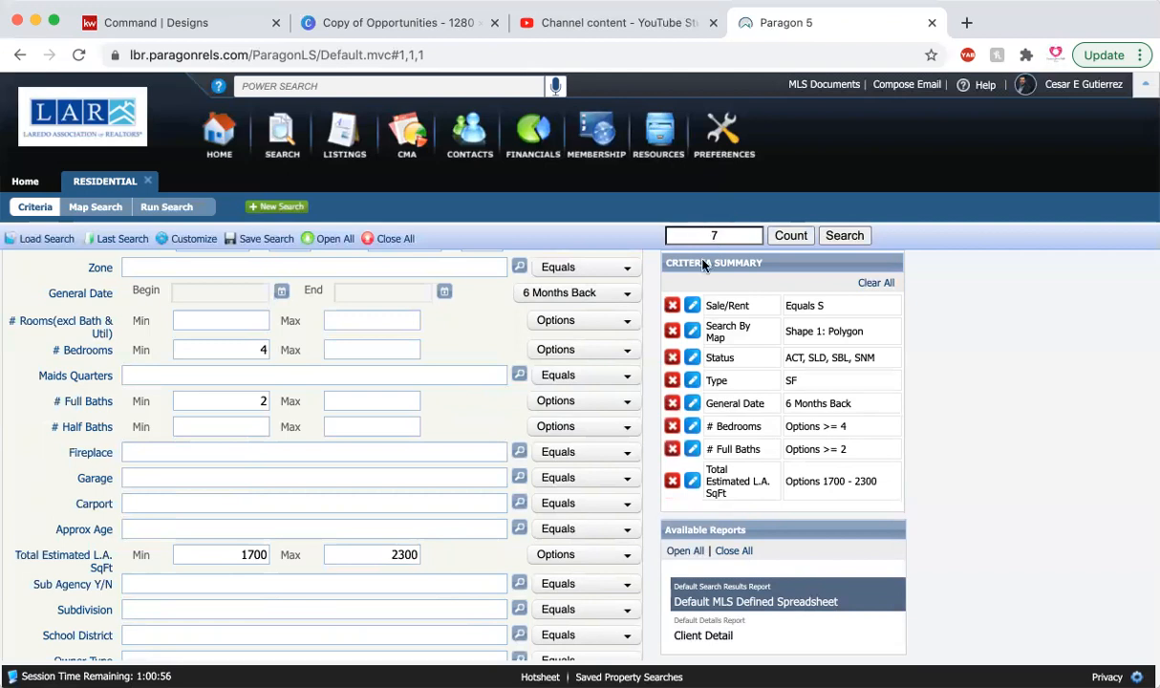
scroll(460, 455, up, 3)
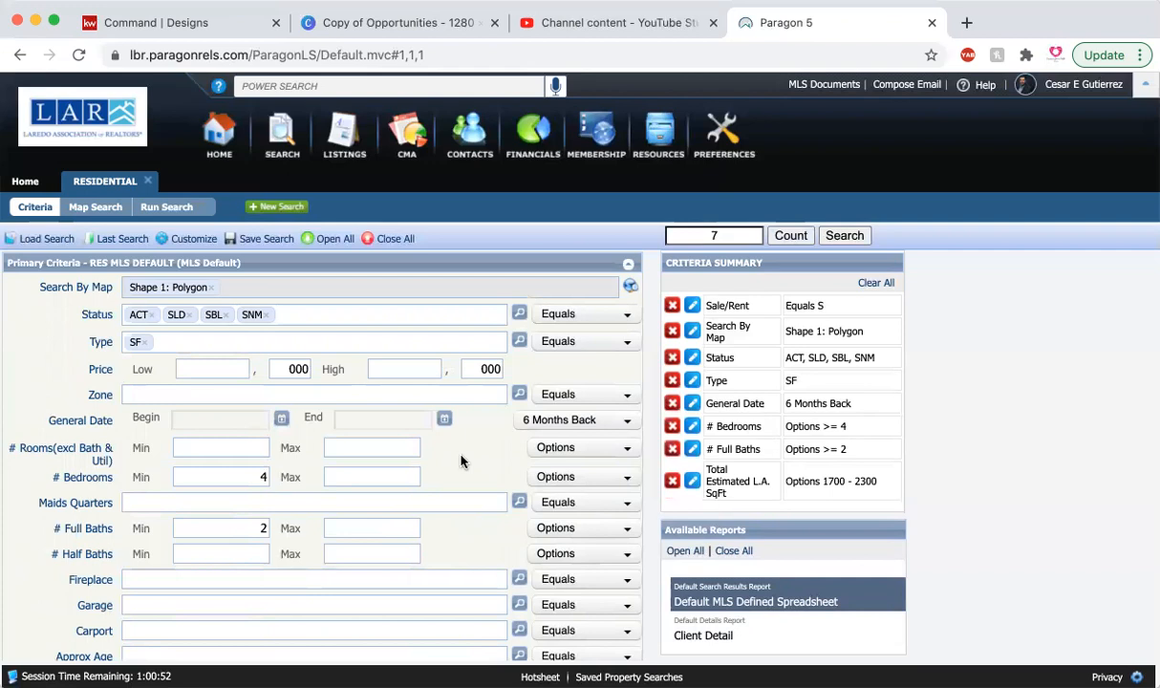
click(844, 236)
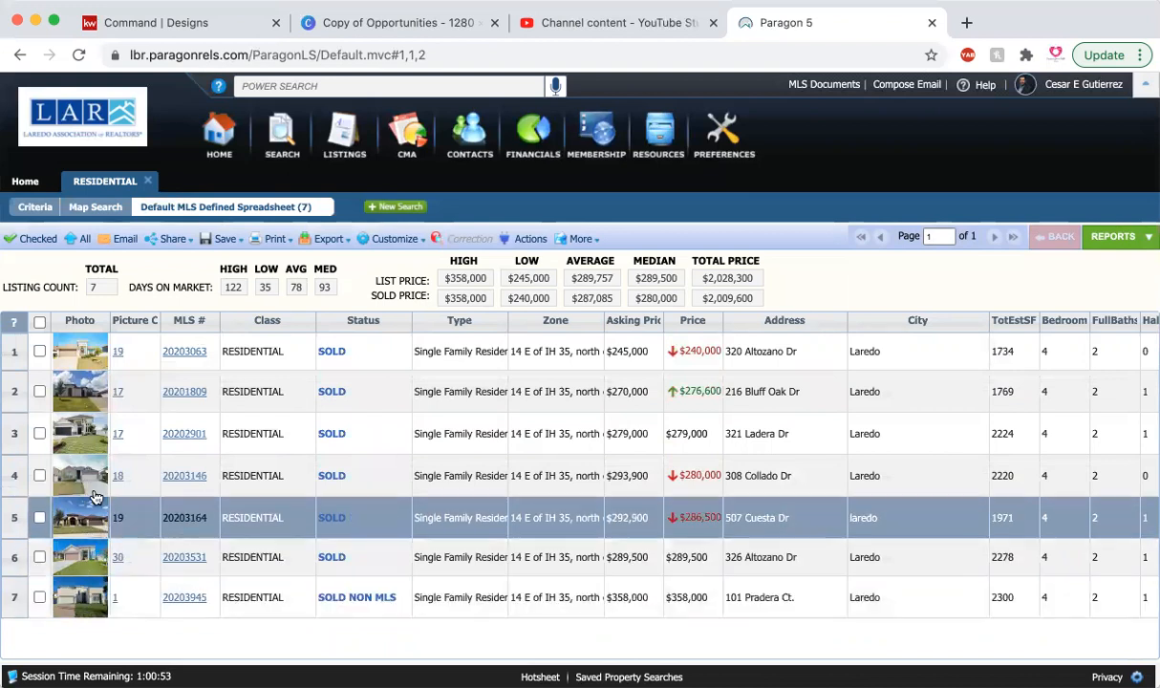
Step: Browse the first six photos of the first listing in the results, and close the photo viewer
click(93, 361)
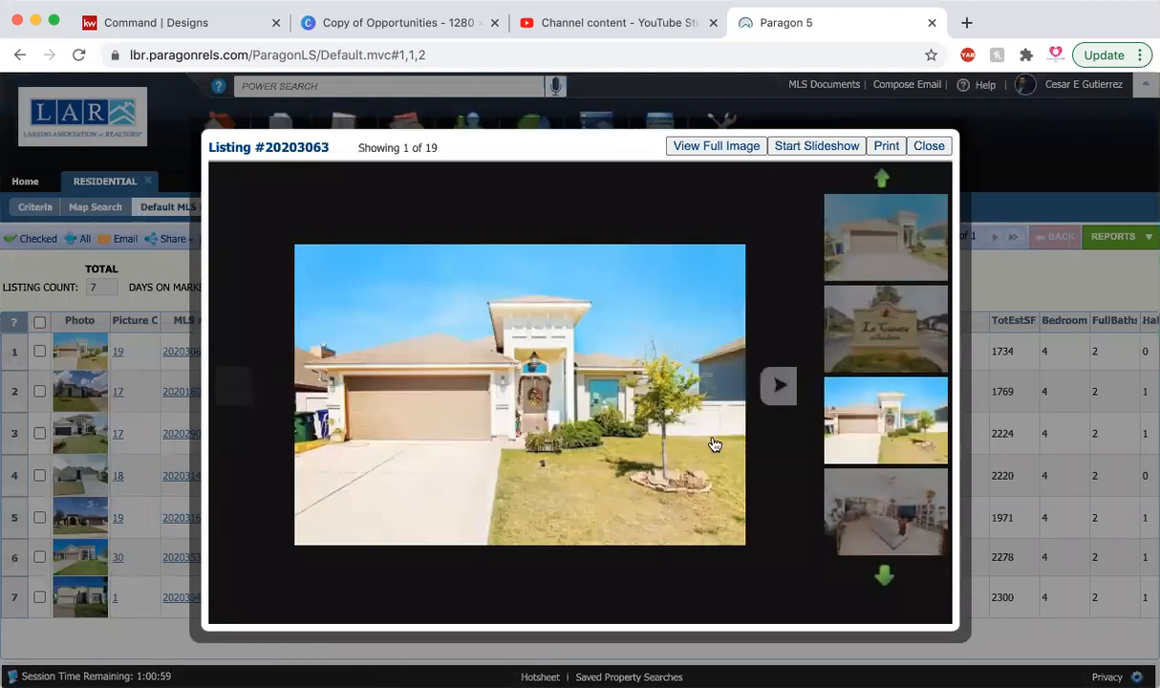
click(761, 407)
click(762, 408)
click(761, 407)
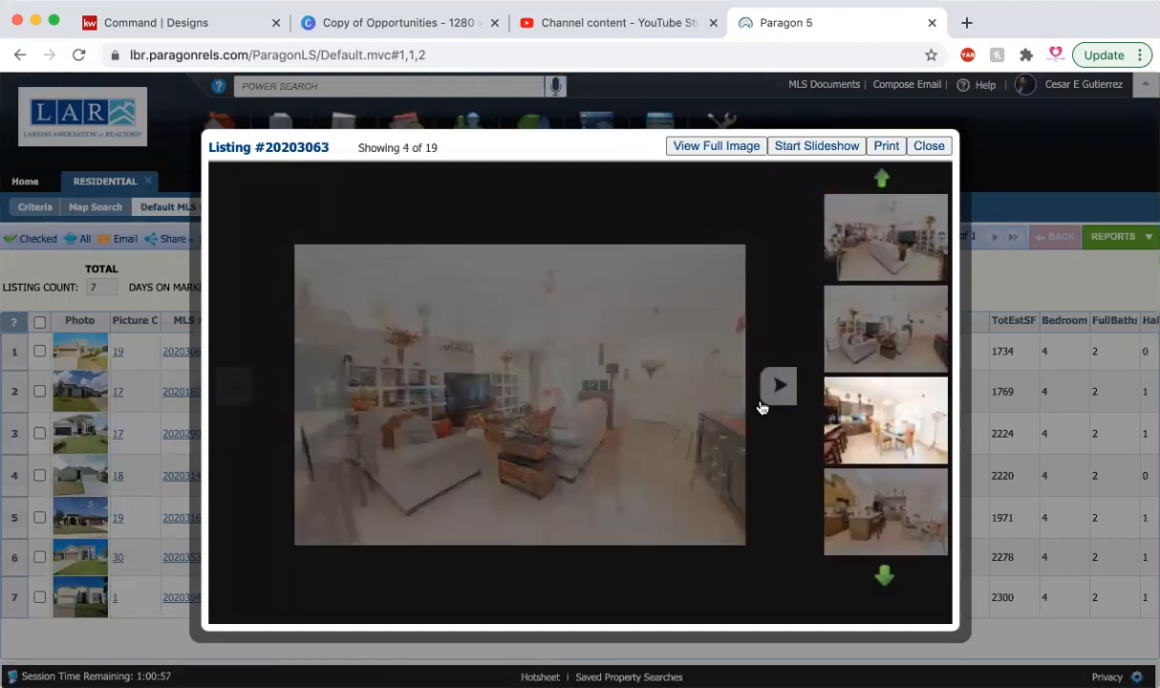
click(762, 406)
click(761, 407)
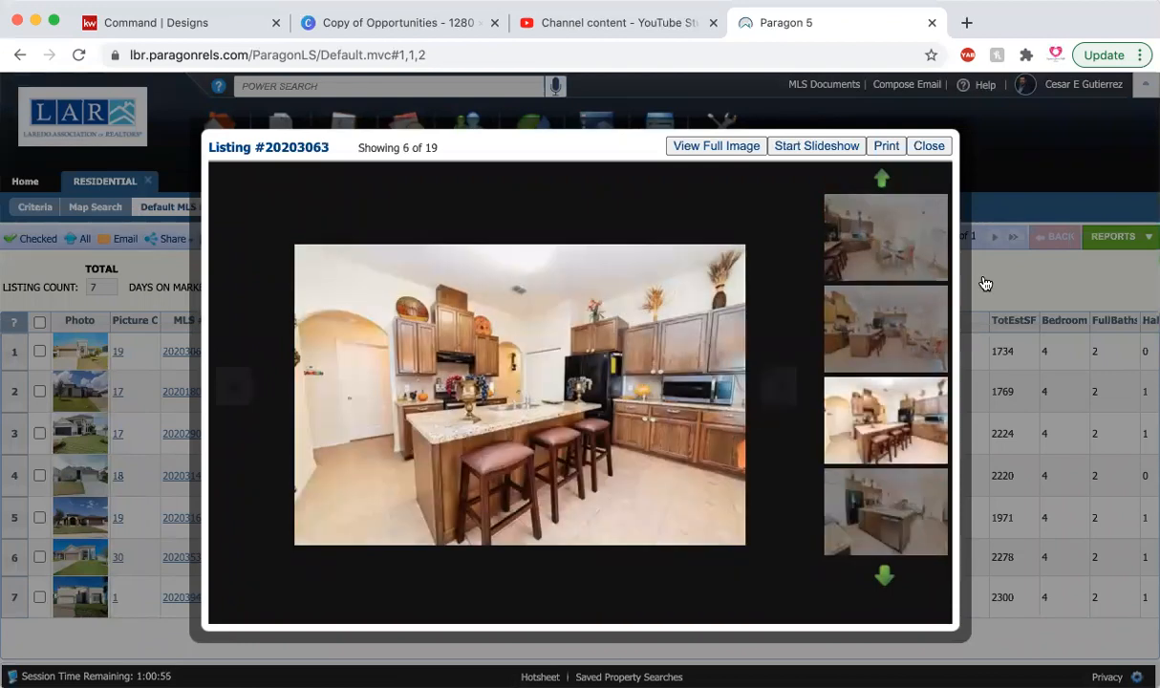
click(984, 283)
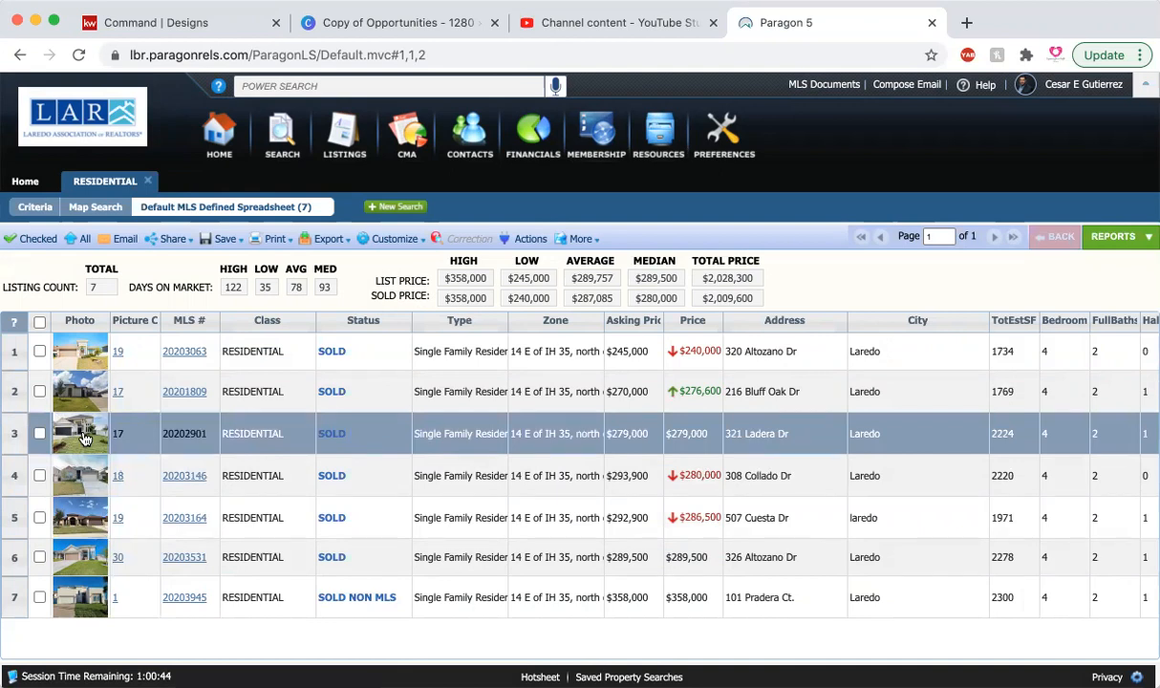
Step: Select all listings in the results except the third, sixth and seventh
click(39, 323)
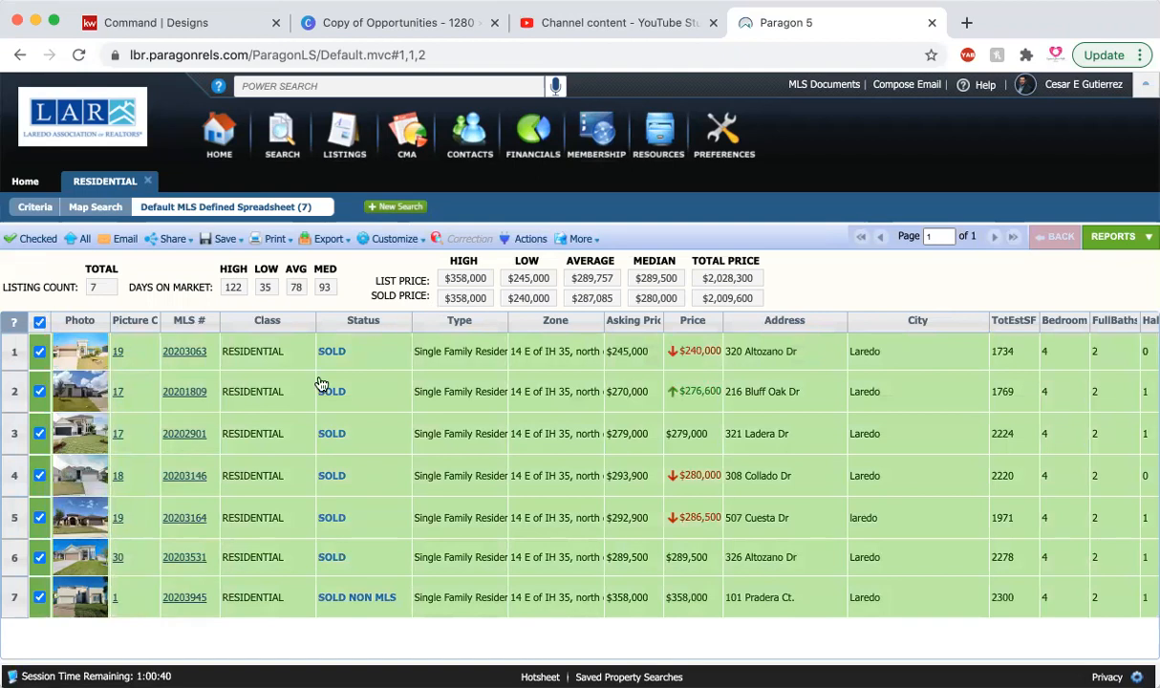
click(39, 434)
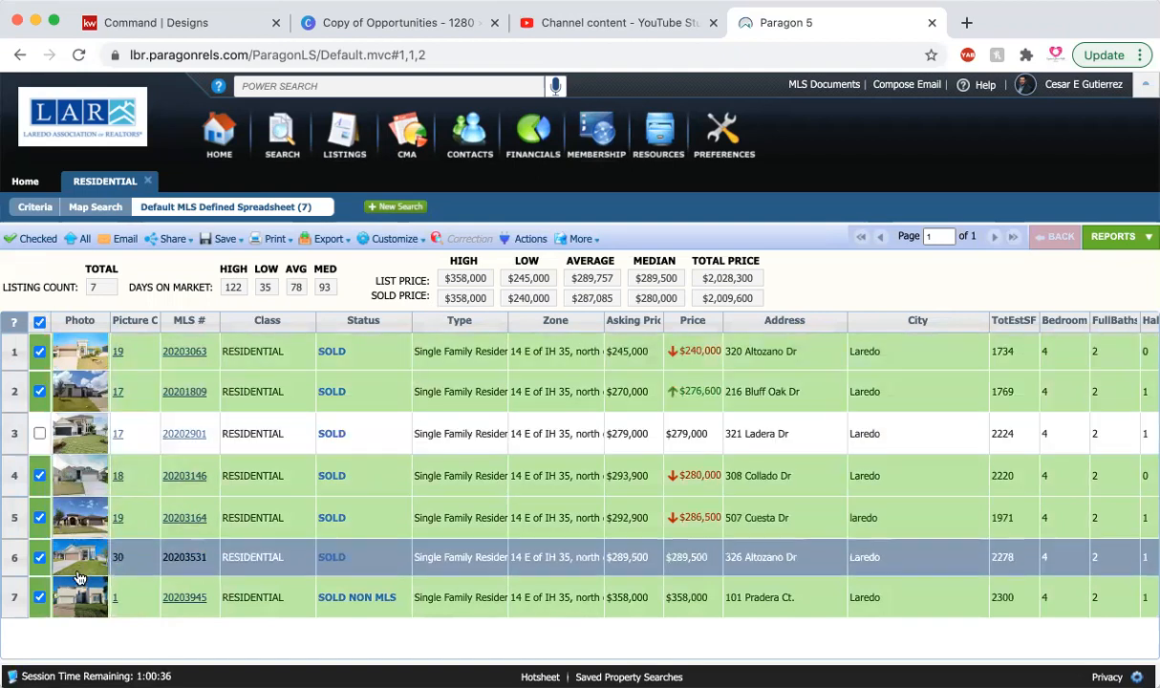
click(39, 597)
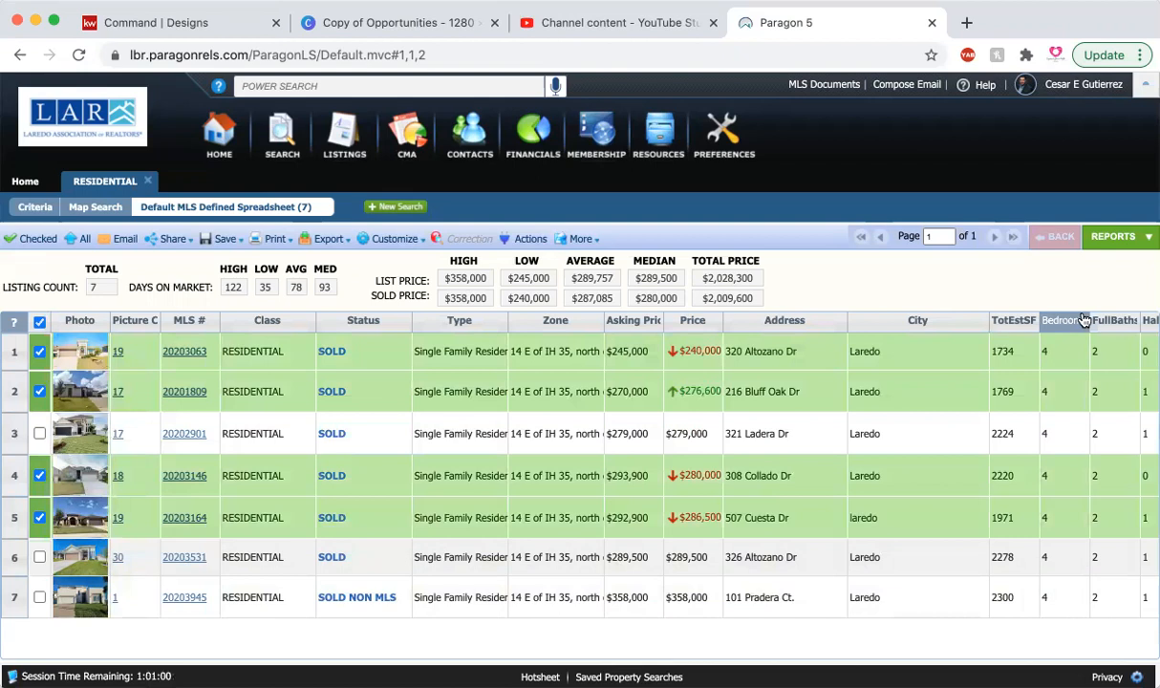
Step: Switch the results to the CMA Summary report
click(1108, 236)
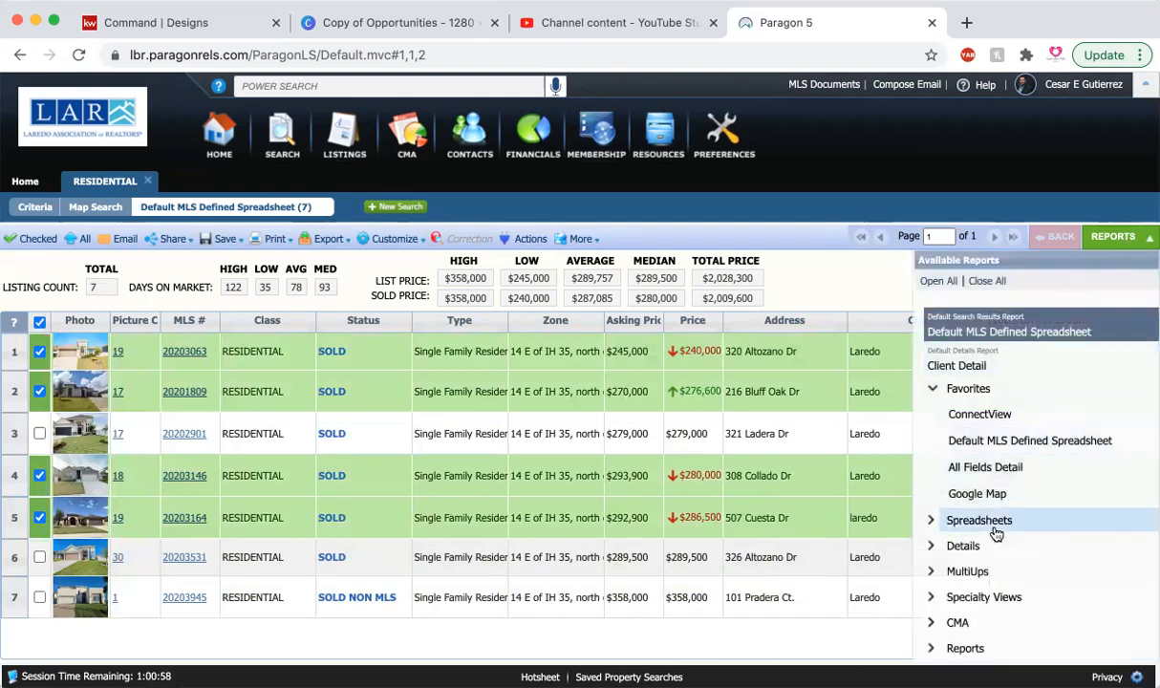
click(954, 623)
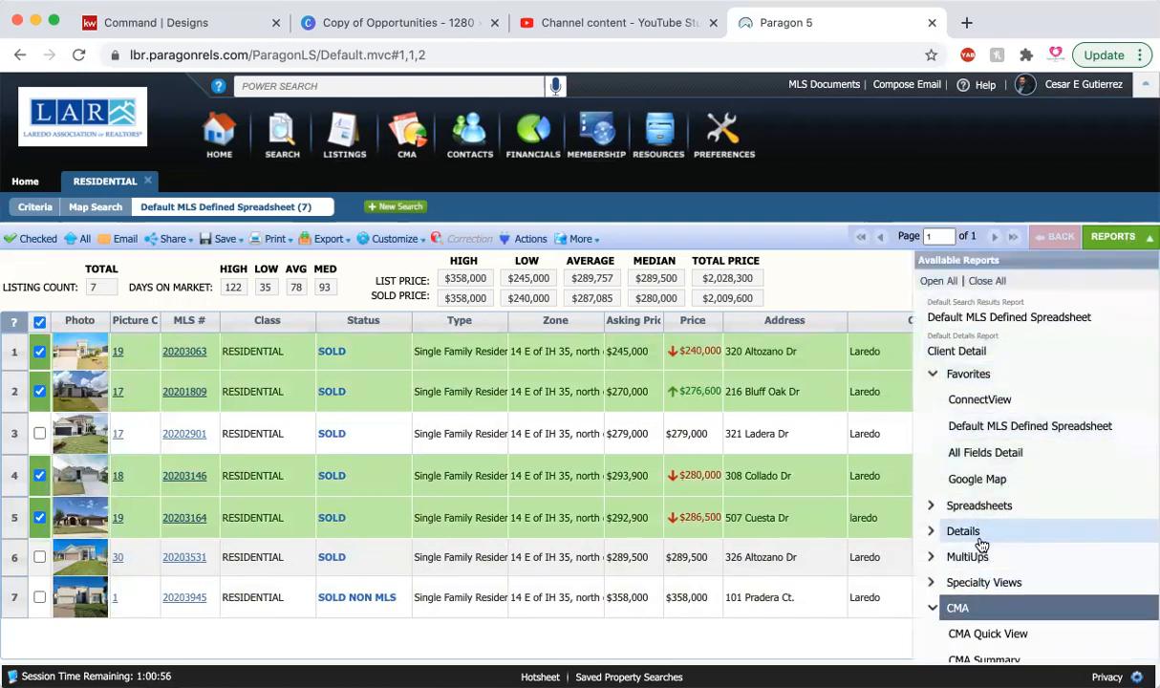
scroll(982, 544, down, 2)
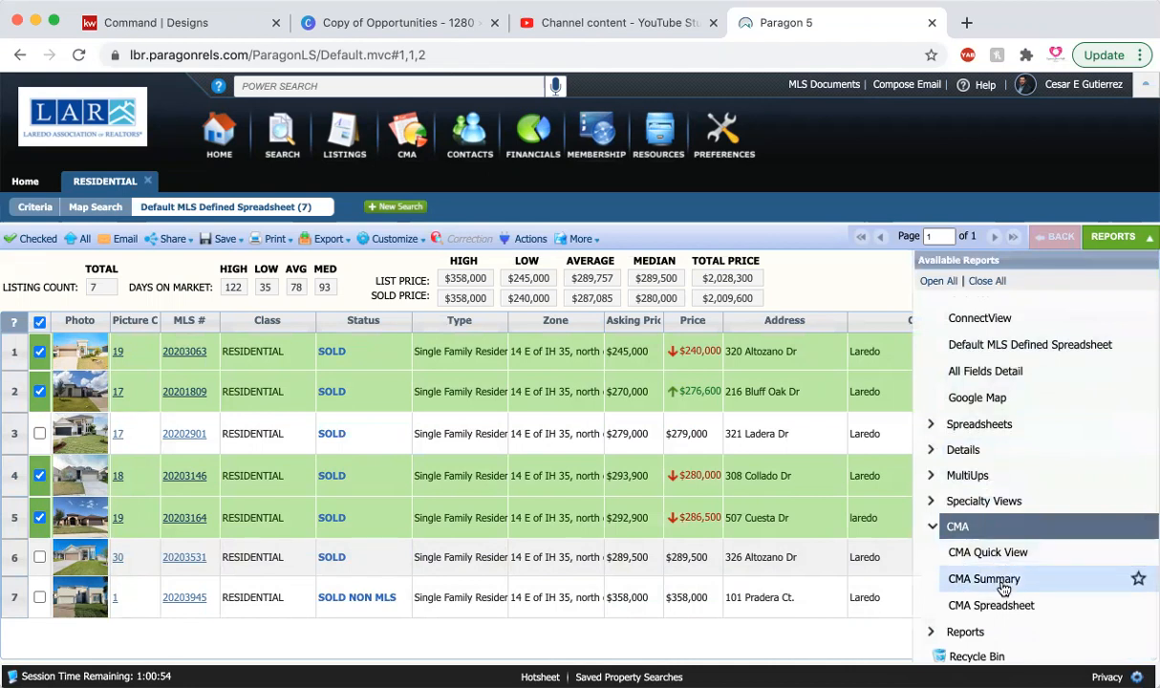
click(984, 579)
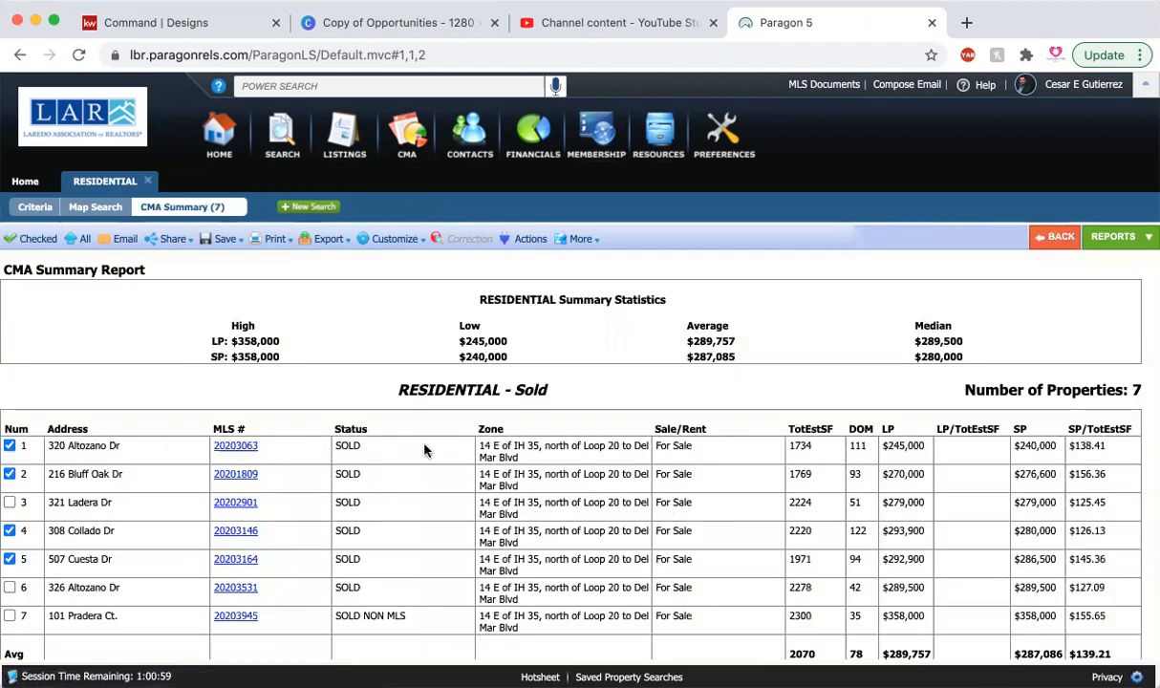
Step: Limit the CMA Summary report to the checked listings only
scroll(422, 450, down, 2)
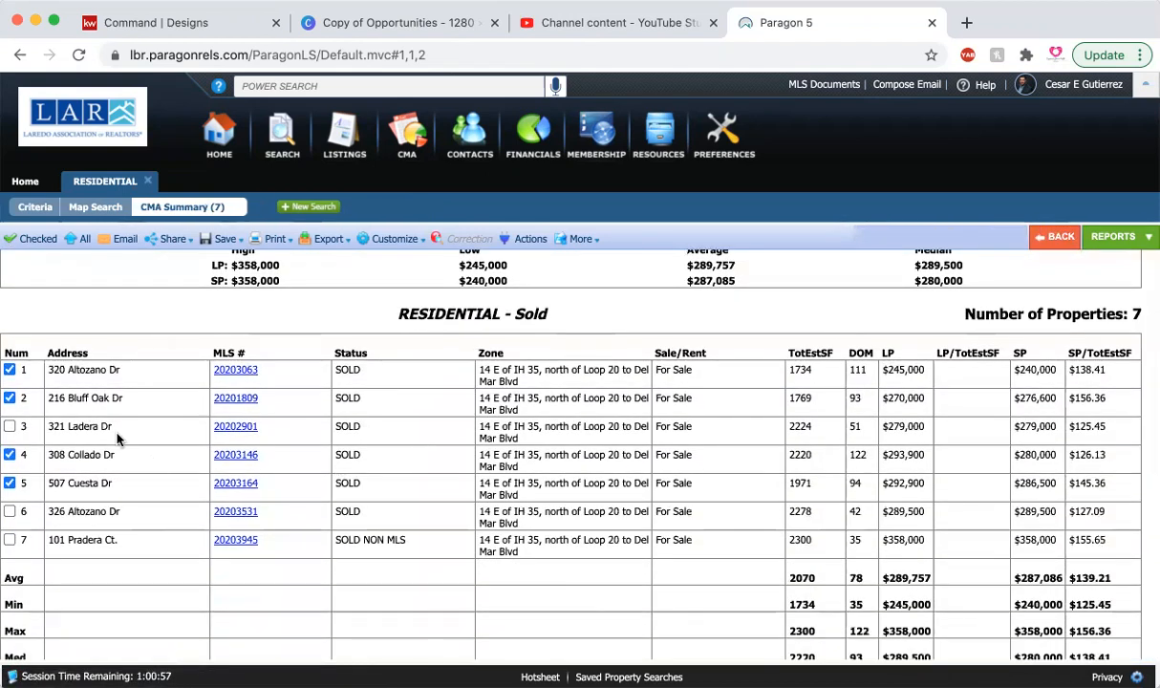
scroll(114, 438, down, 1)
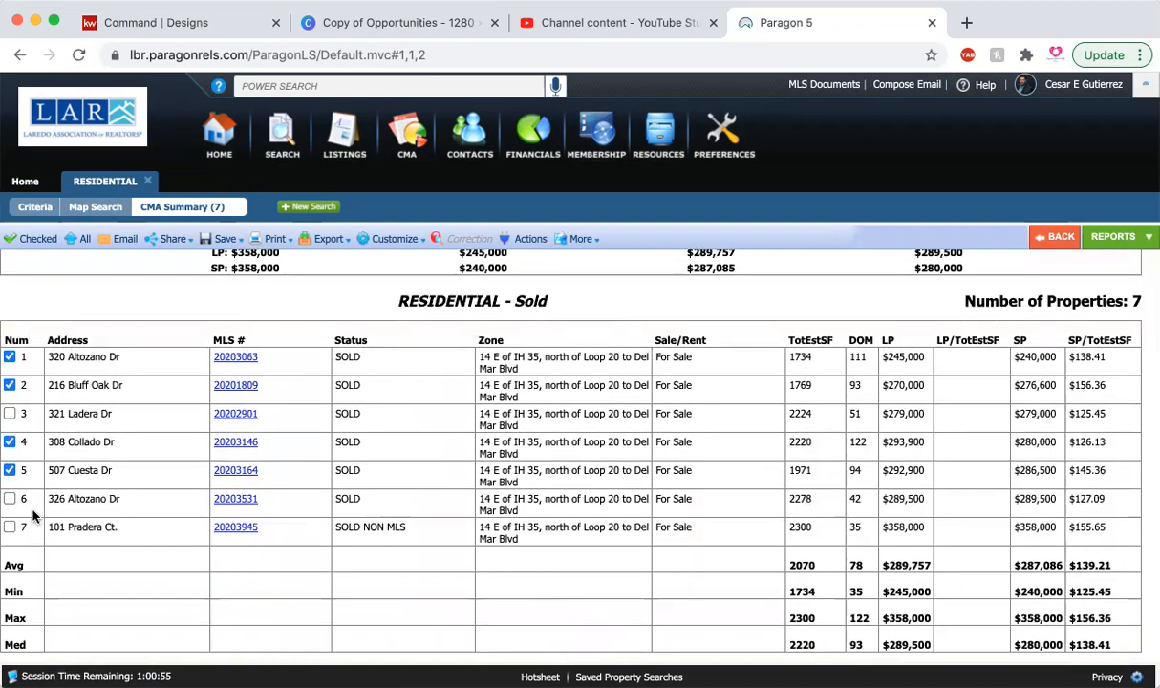
scroll(55, 410, up, 2)
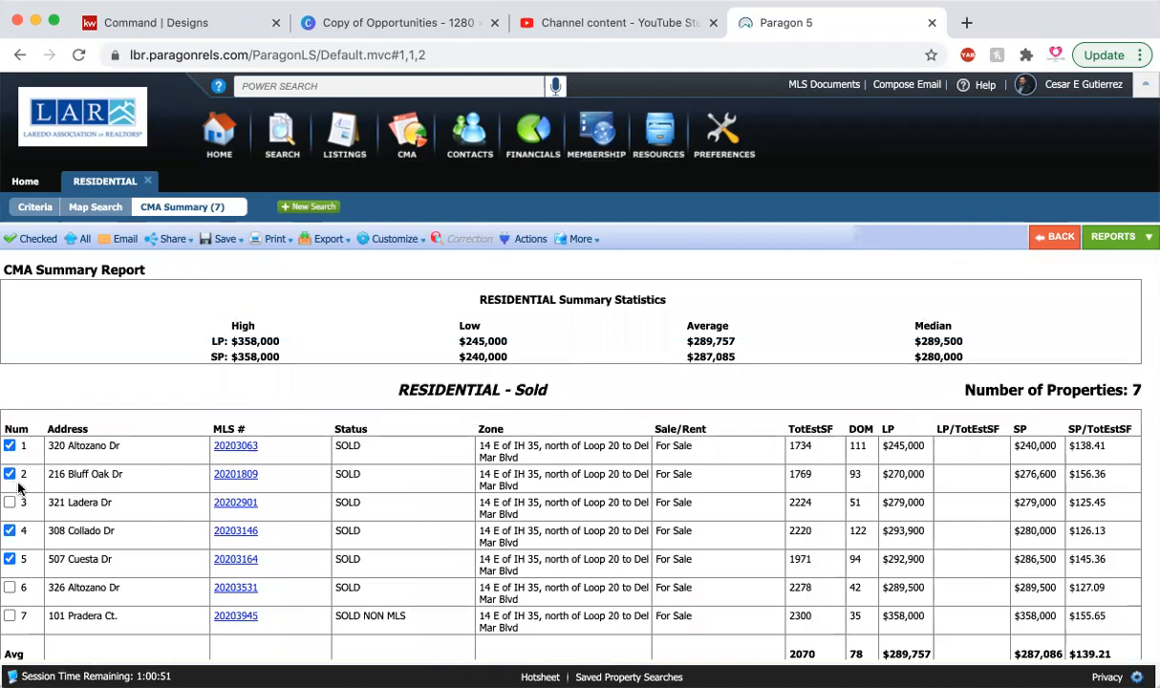
click(29, 245)
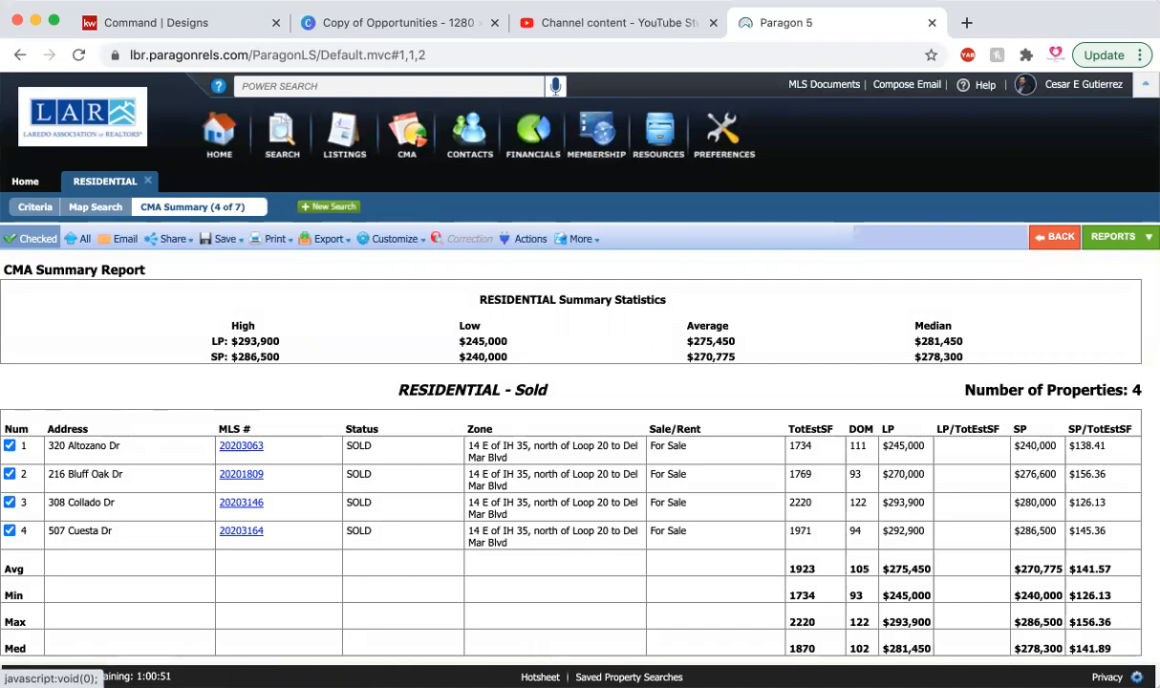
Step: Open the client detail of the second listing in the CMA Summary and bring up its photos
scroll(817, 516, down, 1)
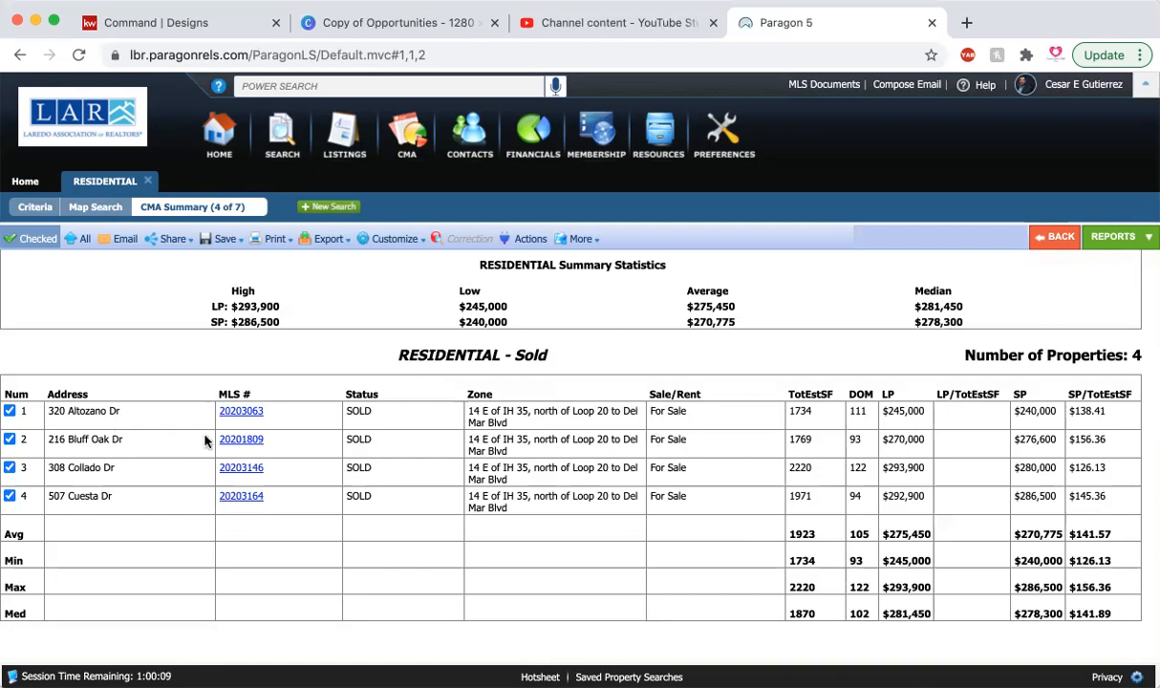
click(230, 440)
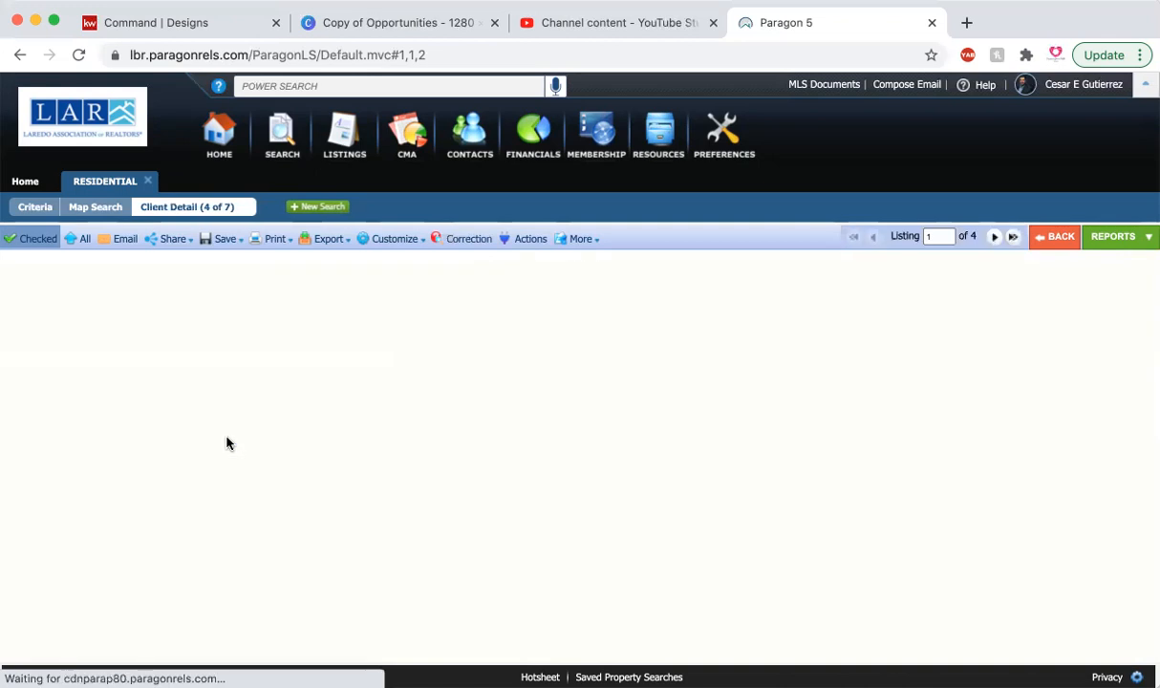
click(110, 370)
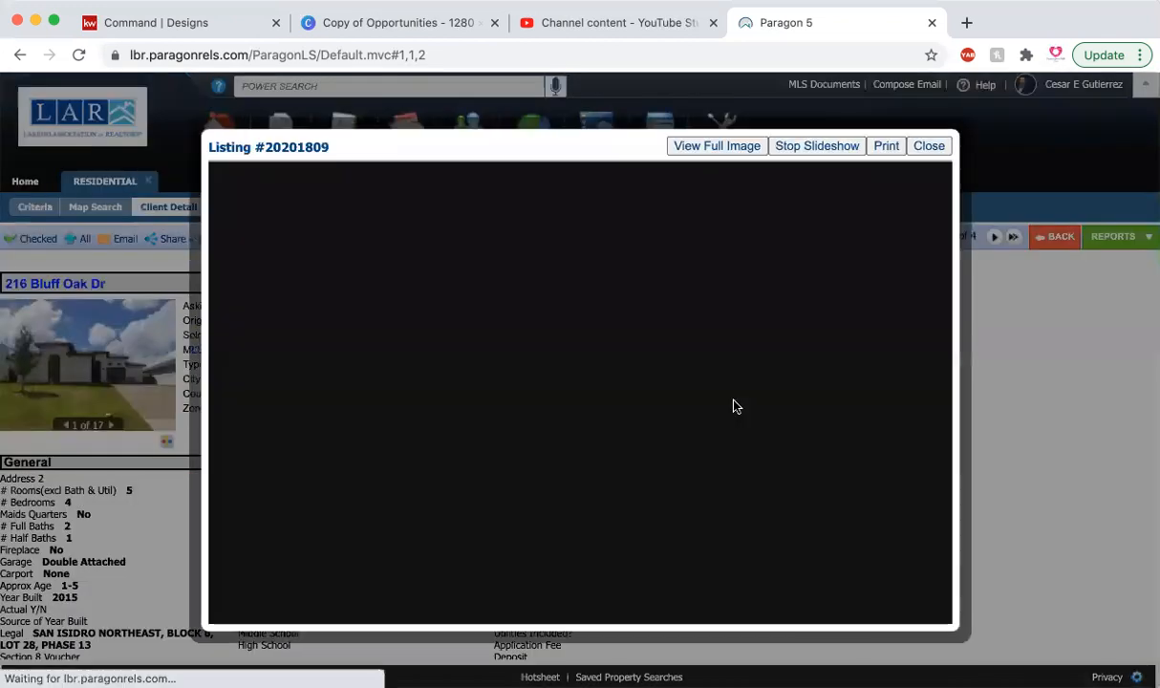
Step: View the listing's front, pool and patio photos, close the viewer and return to the CMA Summary report
click(753, 397)
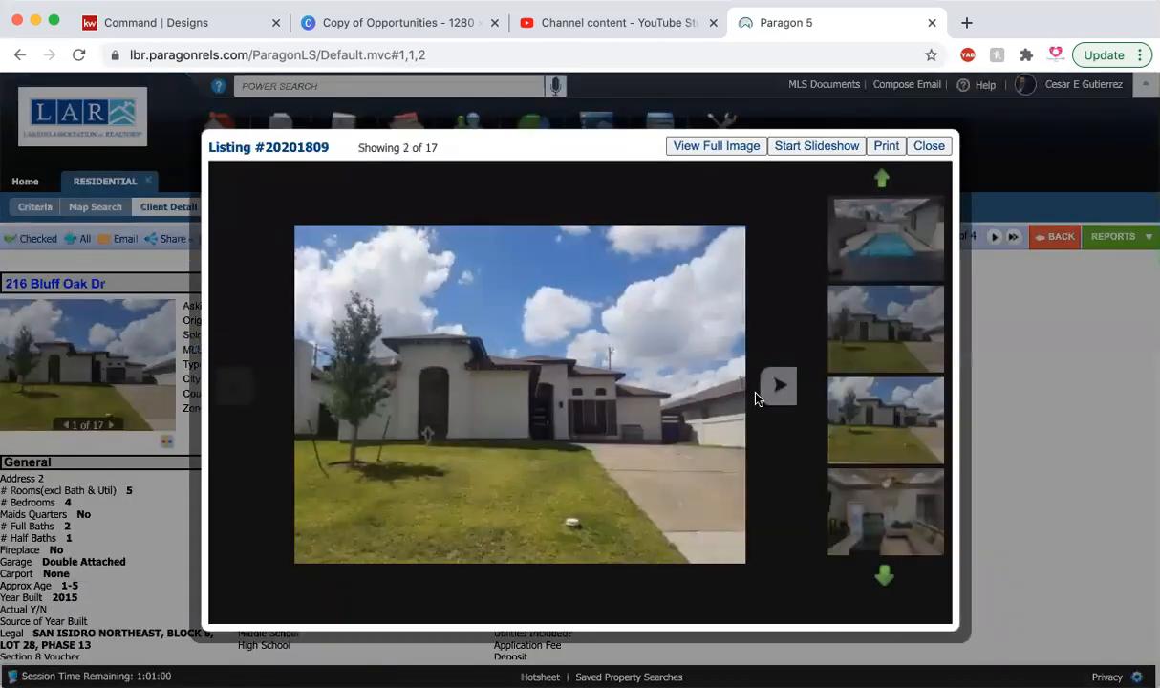
click(307, 382)
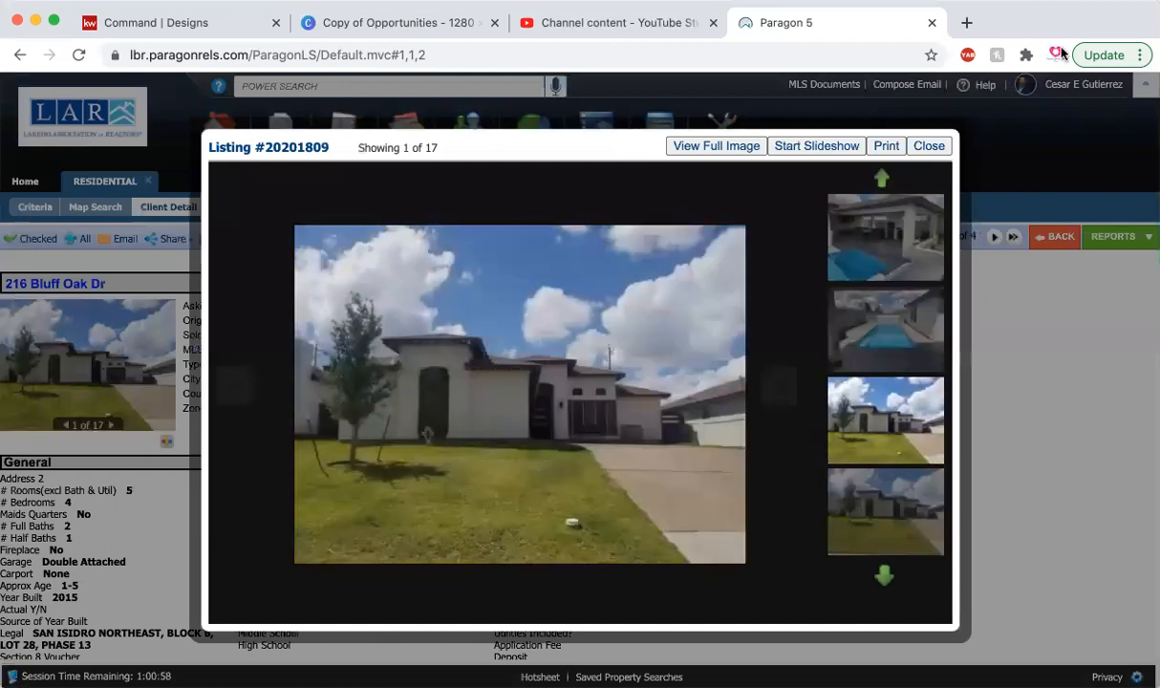
click(775, 385)
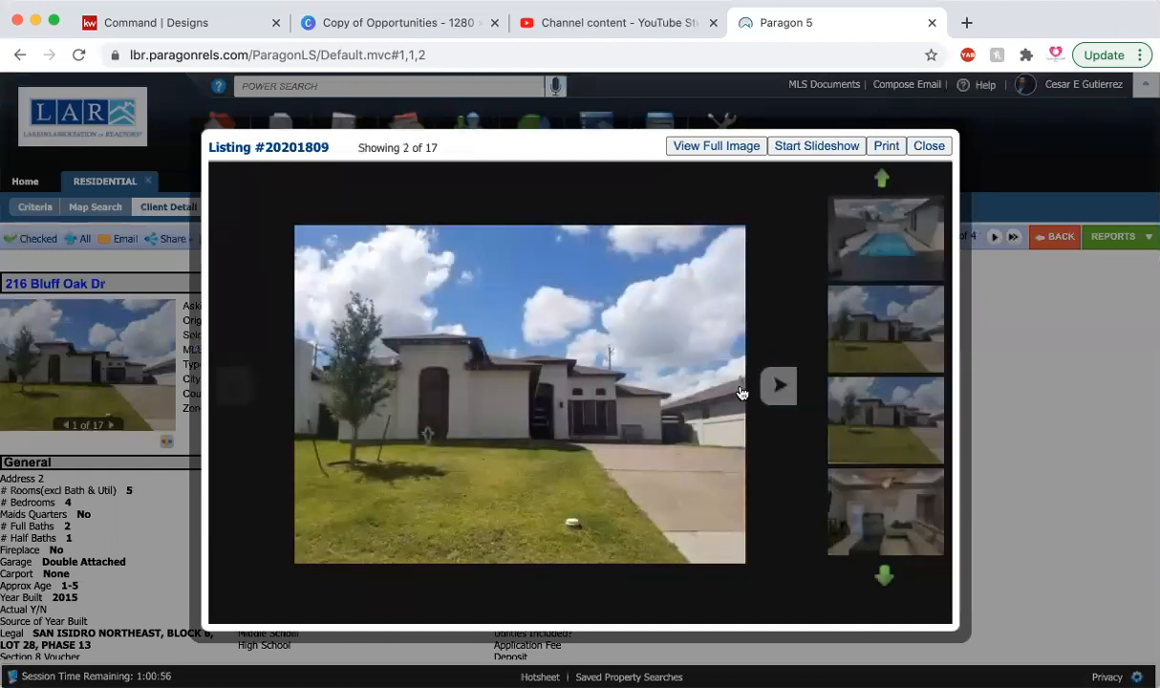
click(286, 414)
click(285, 414)
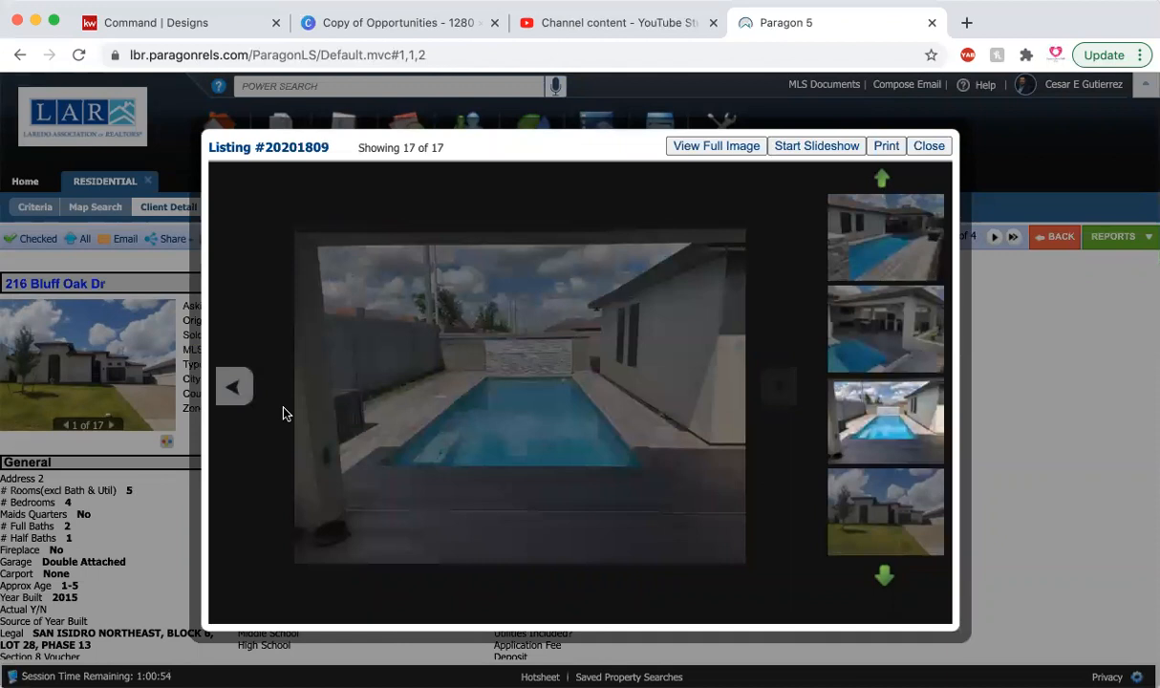
click(284, 413)
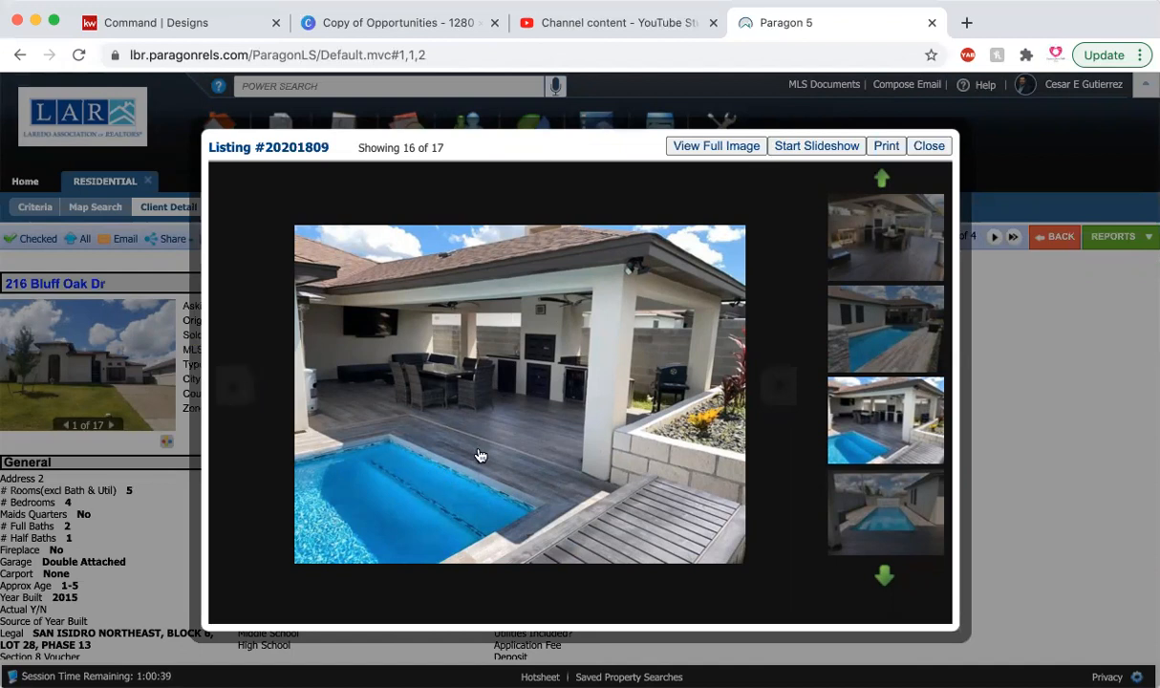
click(251, 400)
click(251, 399)
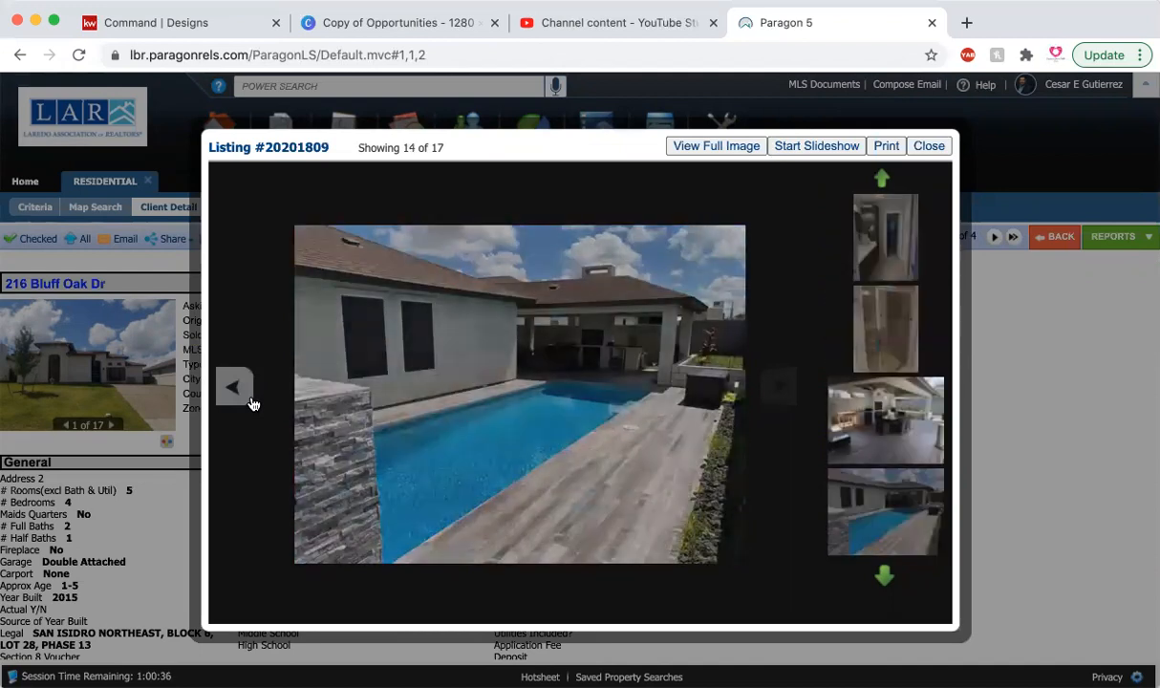
click(1055, 440)
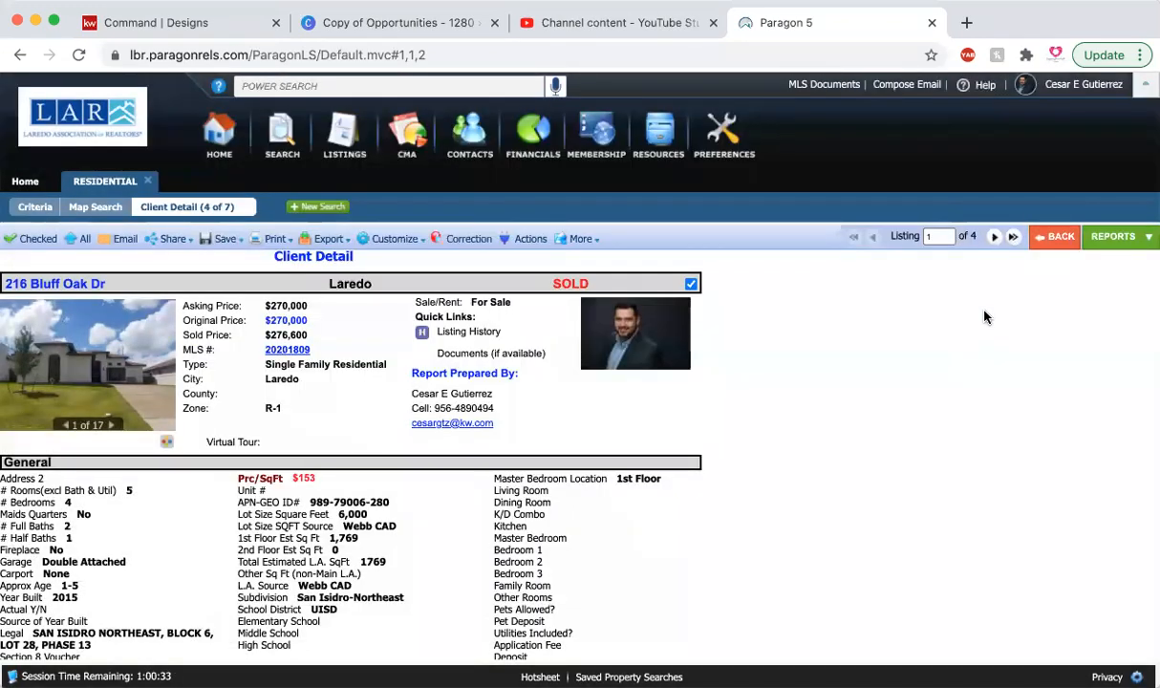
click(1059, 245)
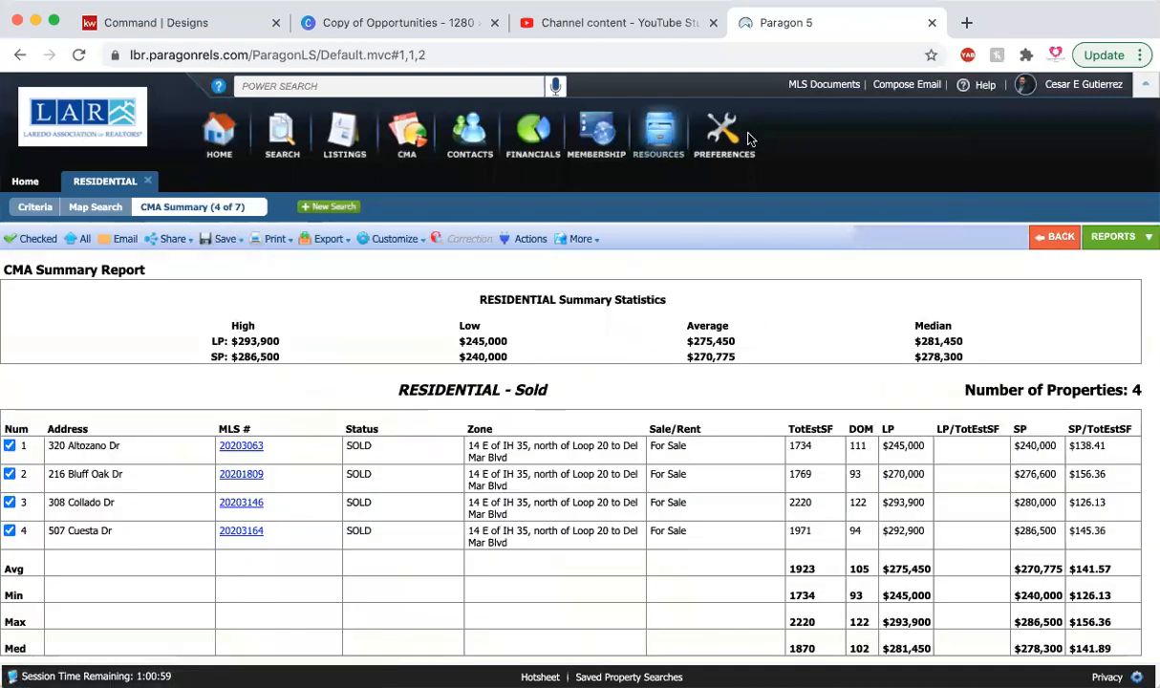
scroll(694, 526, down, 2)
scroll(694, 525, up, 2)
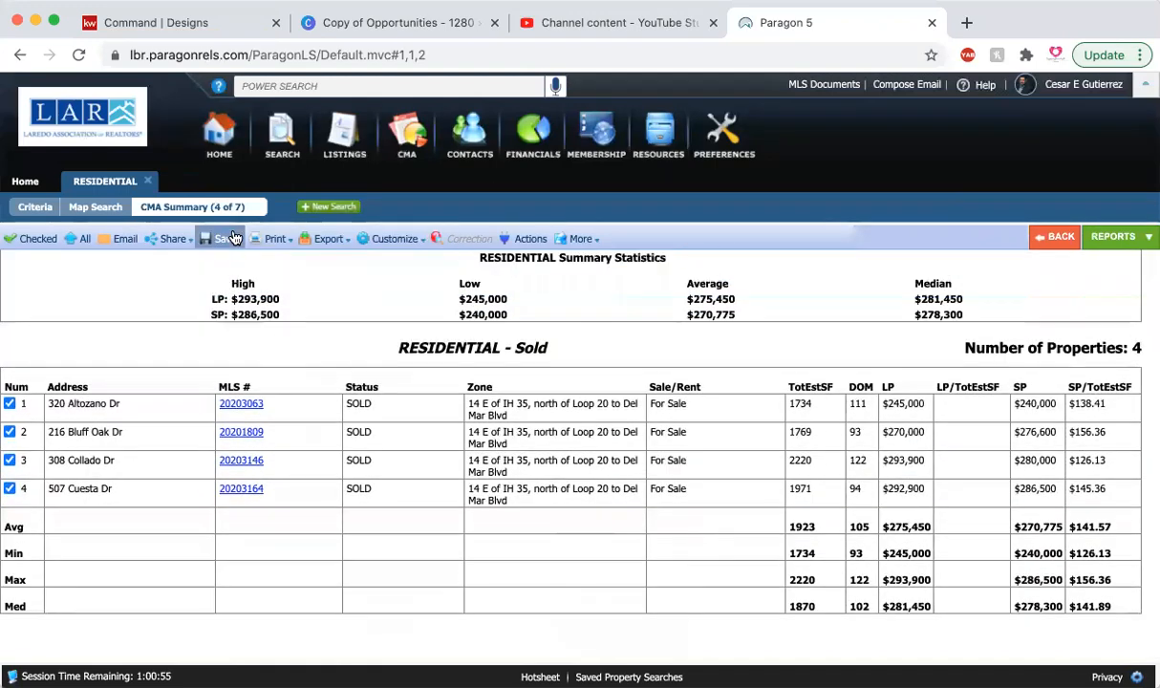
click(229, 239)
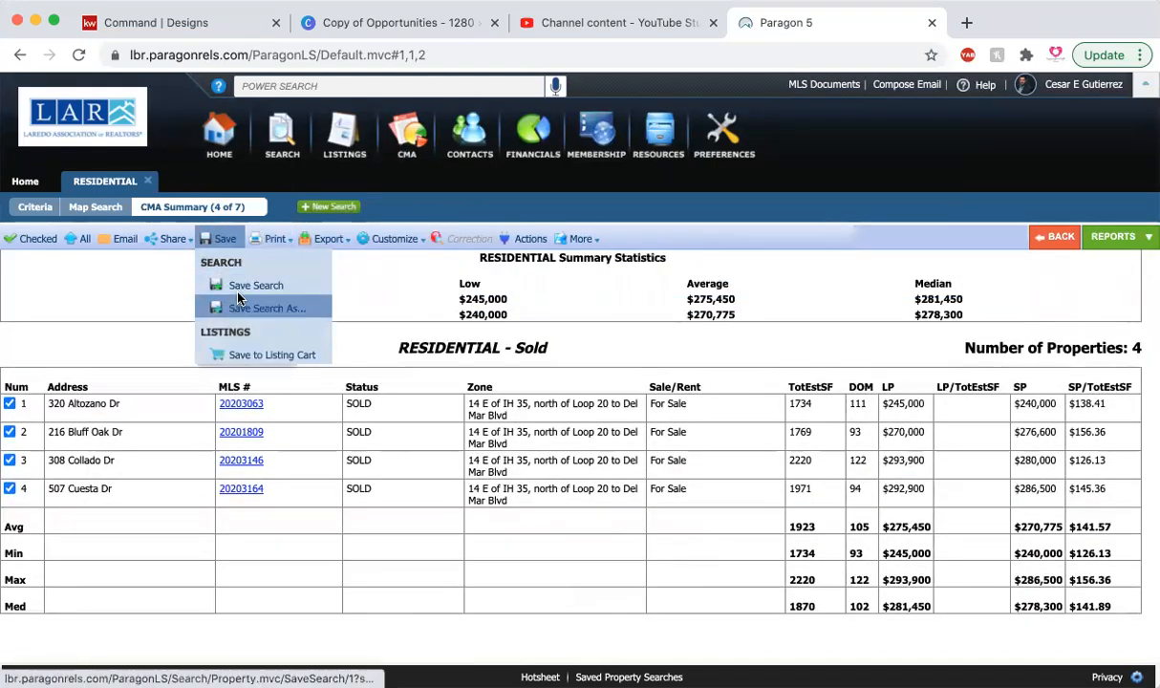
click(275, 239)
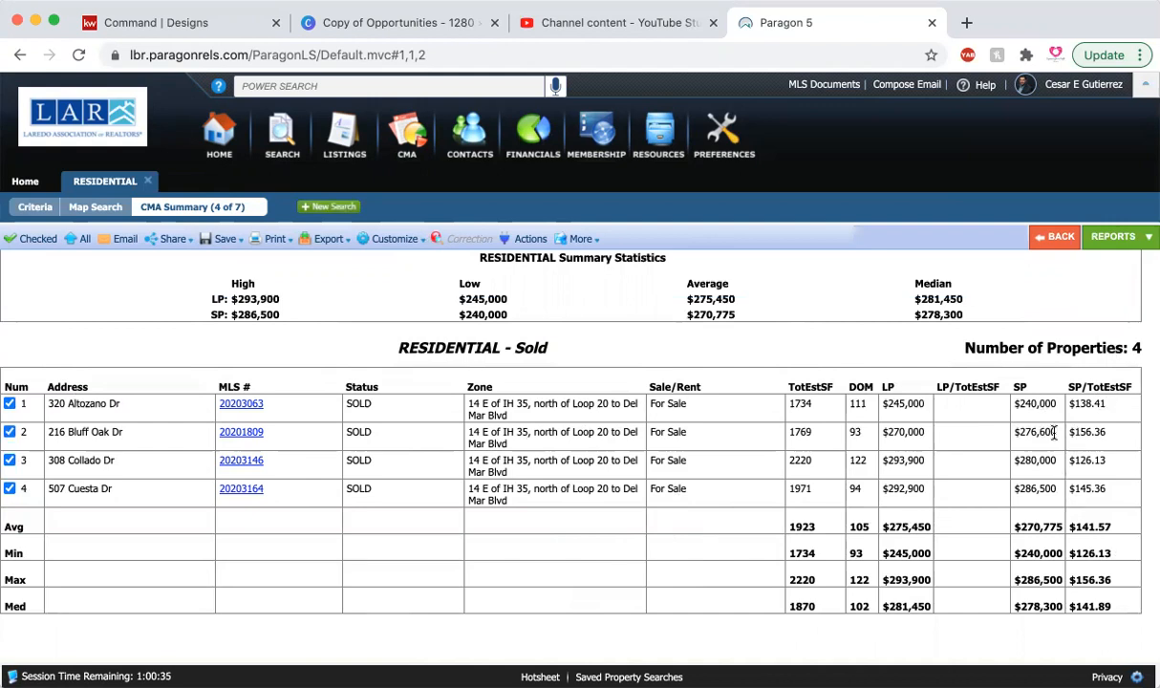
scroll(316, 357, up, 1)
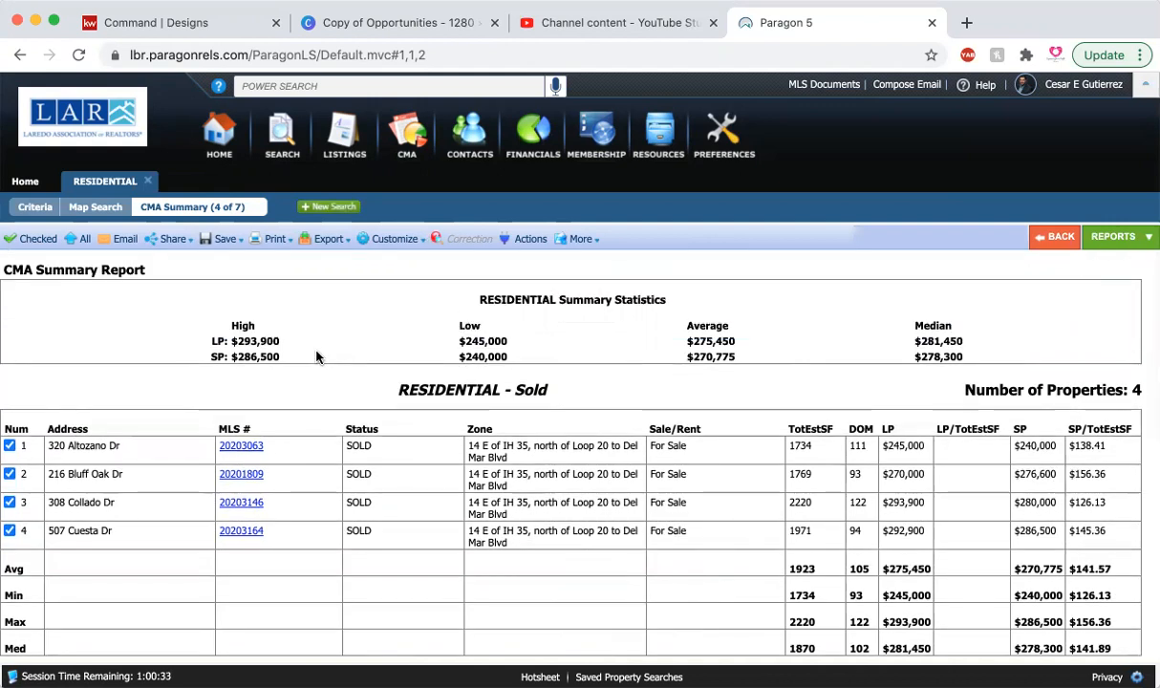